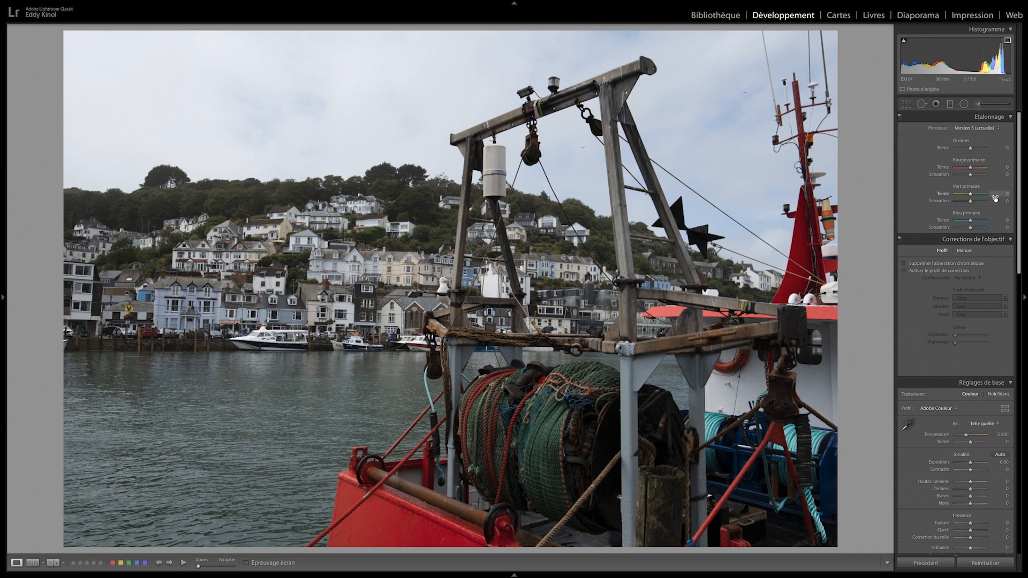
Straighten the harbour photo with a crop rotation of -0.76 degrees, keeping the original aspect ratio
{"action": "left_click", "coordinate": [907, 105]}
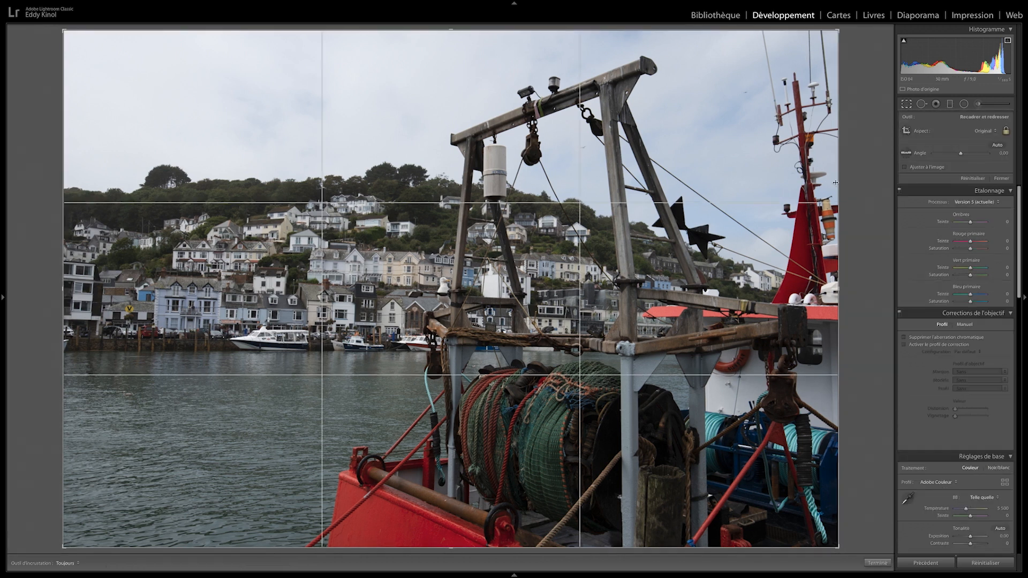
{"action": "left_click_drag", "start_coordinate": [844, 286], "coordinate": [845, 281]}
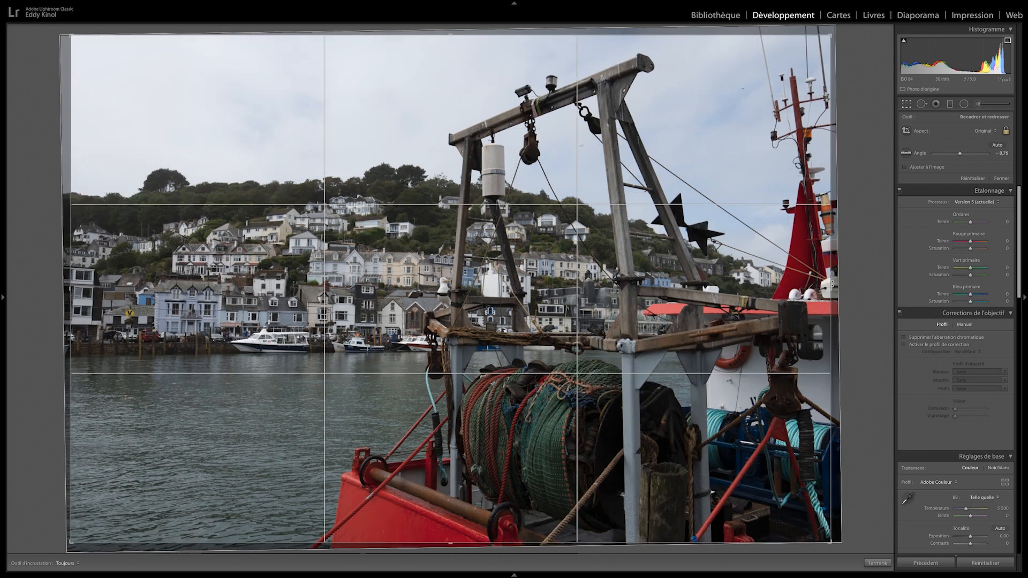
{"action": "key", "text": "Return"}
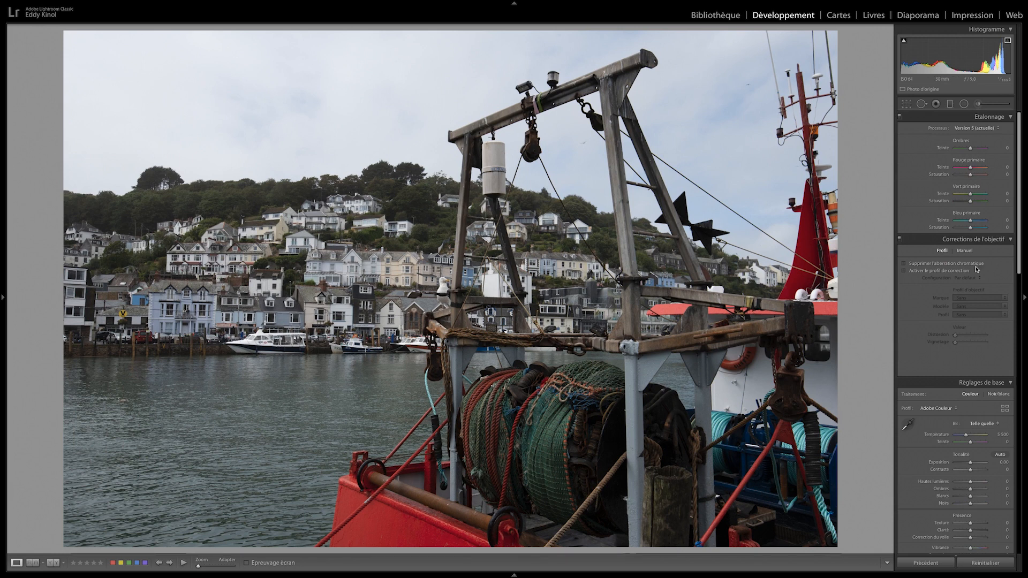
Enable chromatic aberration removal and lens profile correction, and apply the Camera Matching profile Plat
{"action": "left_click", "coordinate": [936, 273]}
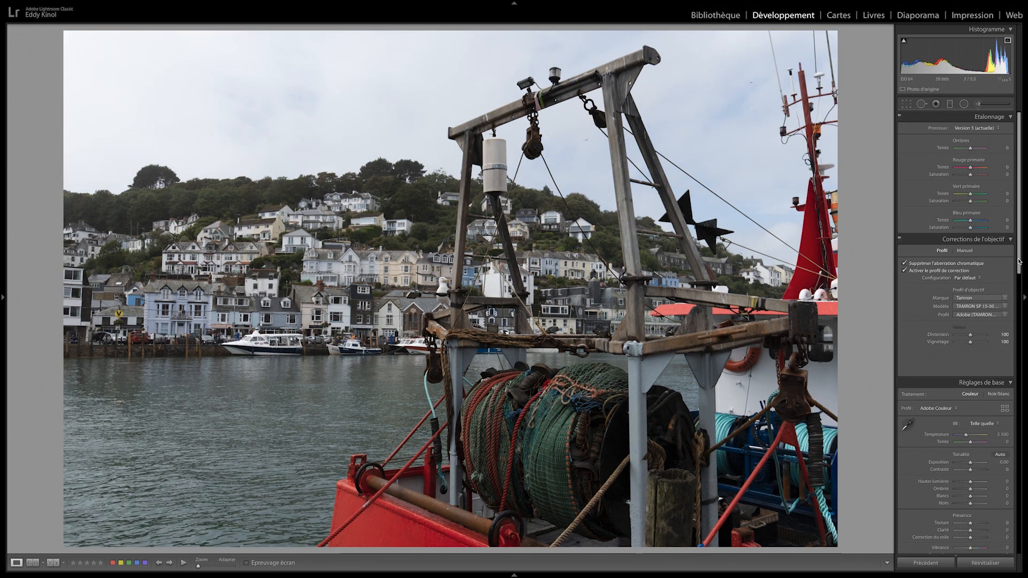
{"action": "scroll", "coordinate": [1019, 261], "scroll_direction": "down", "scroll_amount": 5}
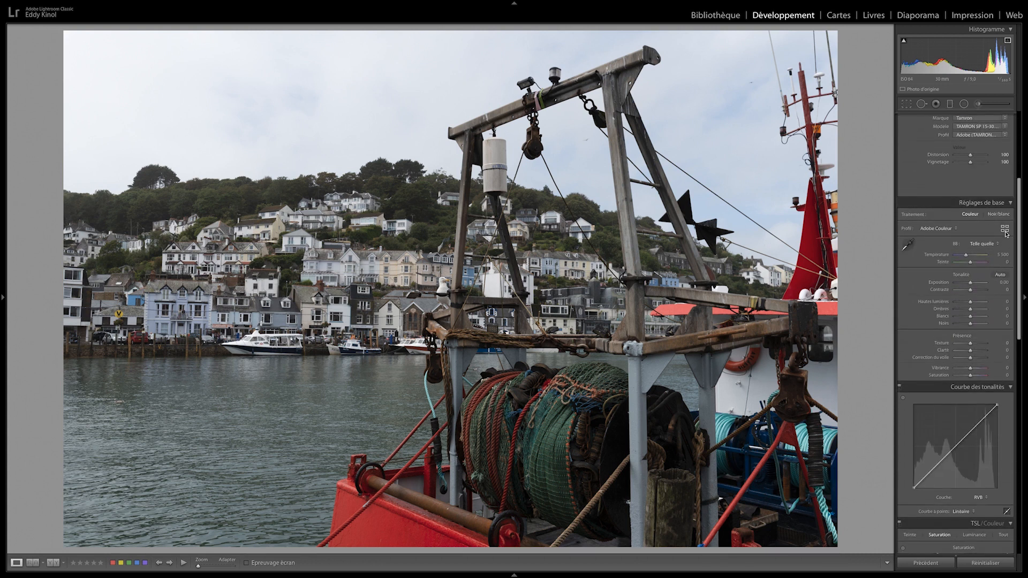
{"action": "left_click", "coordinate": [1005, 234]}
{"action": "left_click", "coordinate": [983, 285]}
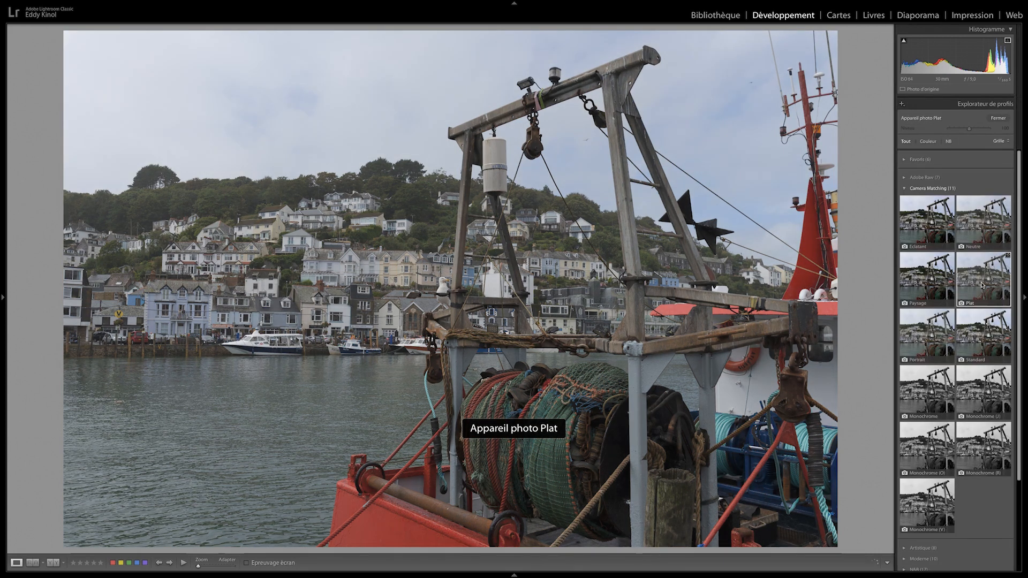
{"action": "left_click", "coordinate": [997, 119]}
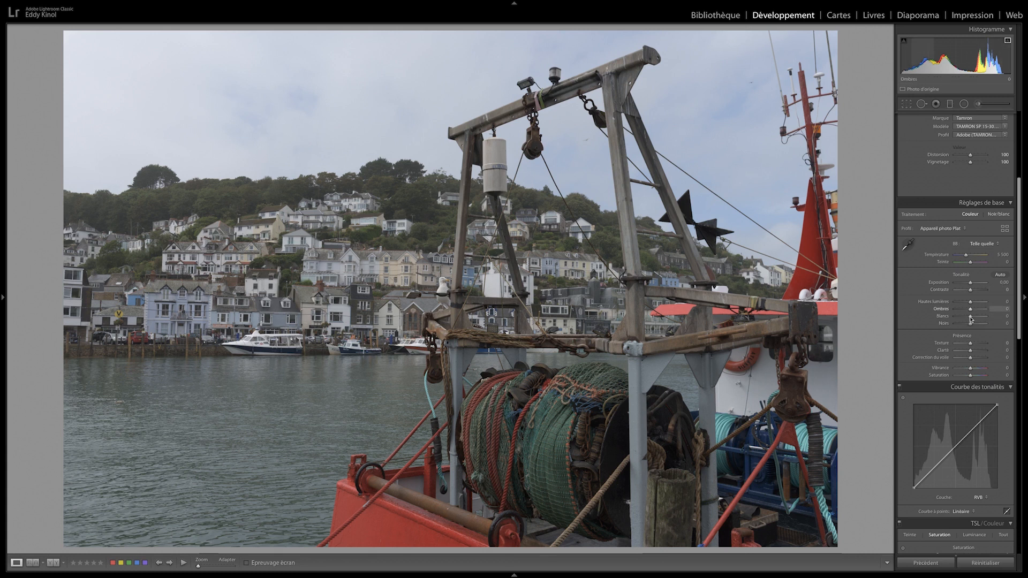
Set whites and shadows to +37, blacks to +7, highlights to -52, clarity to +7 and dehaze to +60
{"action": "left_click_drag", "start_coordinate": [970, 316], "coordinate": [974, 320]}
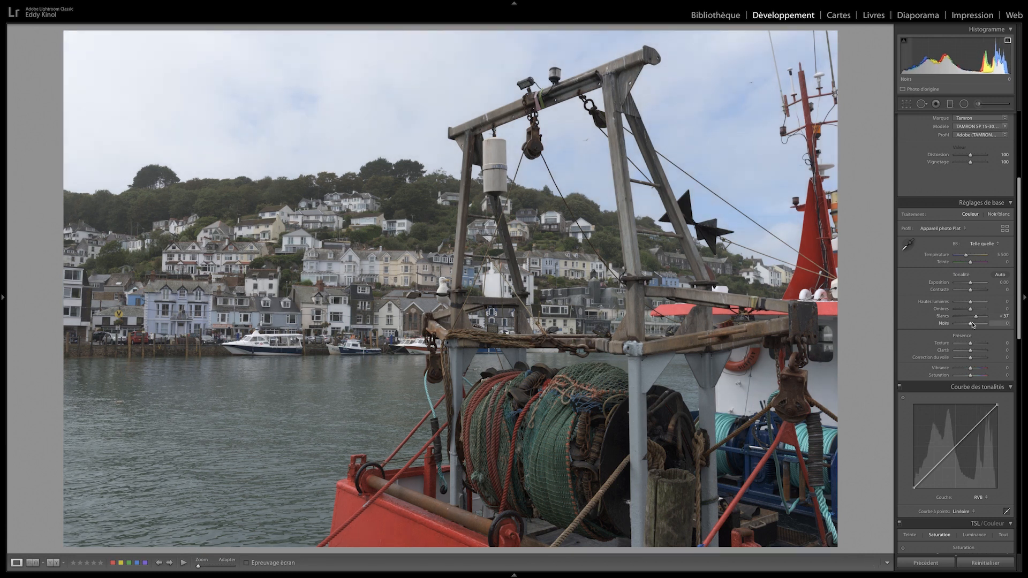
{"action": "left_click_drag", "start_coordinate": [972, 326], "coordinate": [957, 303]}
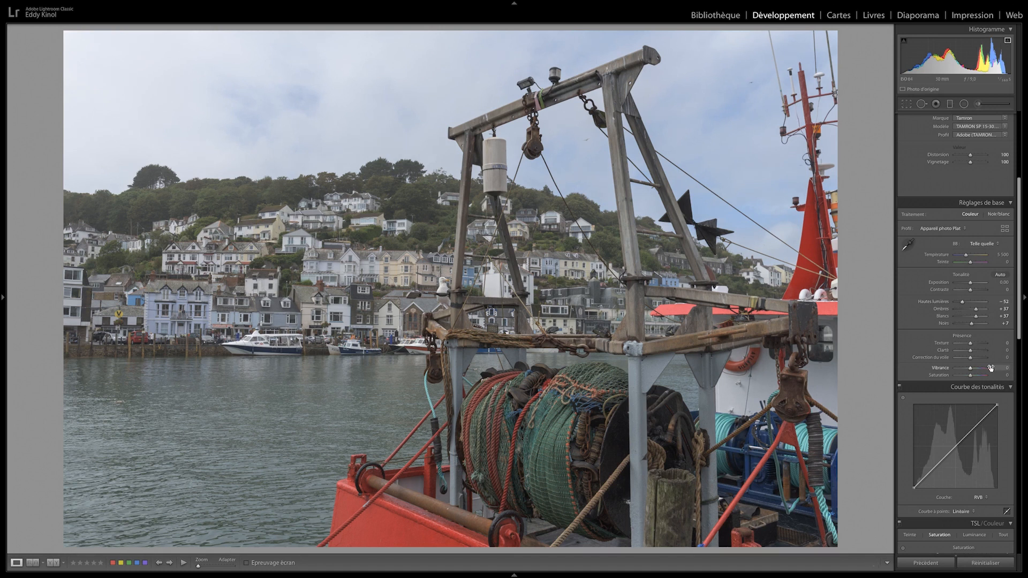
{"action": "left_click_drag", "start_coordinate": [971, 360], "coordinate": [978, 359]}
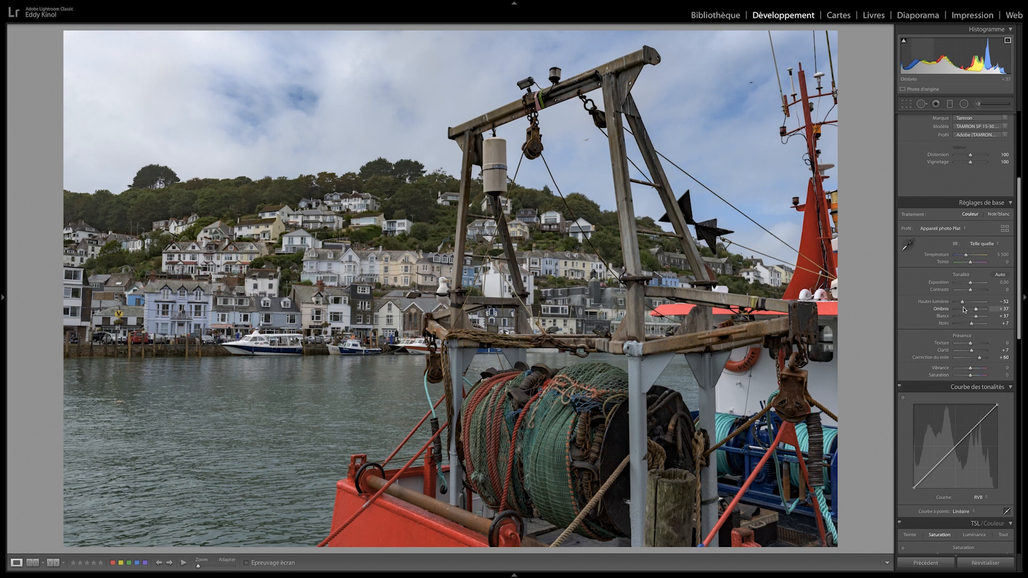
Try the Auto white balance and cool the photo by setting the temperature to 4749
{"action": "left_click", "coordinate": [988, 246]}
{"action": "left_click", "coordinate": [979, 248]}
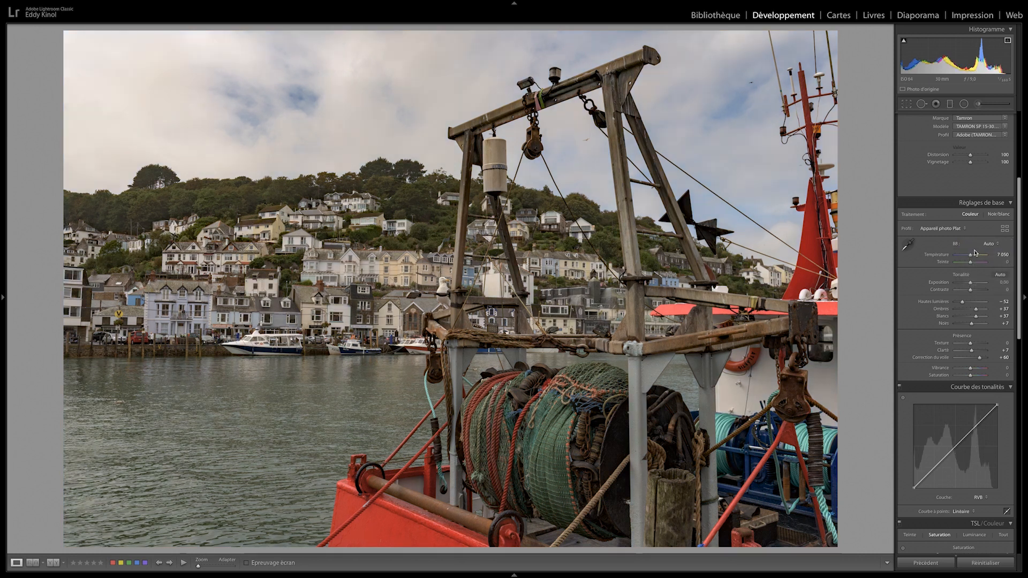
{"action": "left_click_drag", "start_coordinate": [971, 257], "coordinate": [963, 258]}
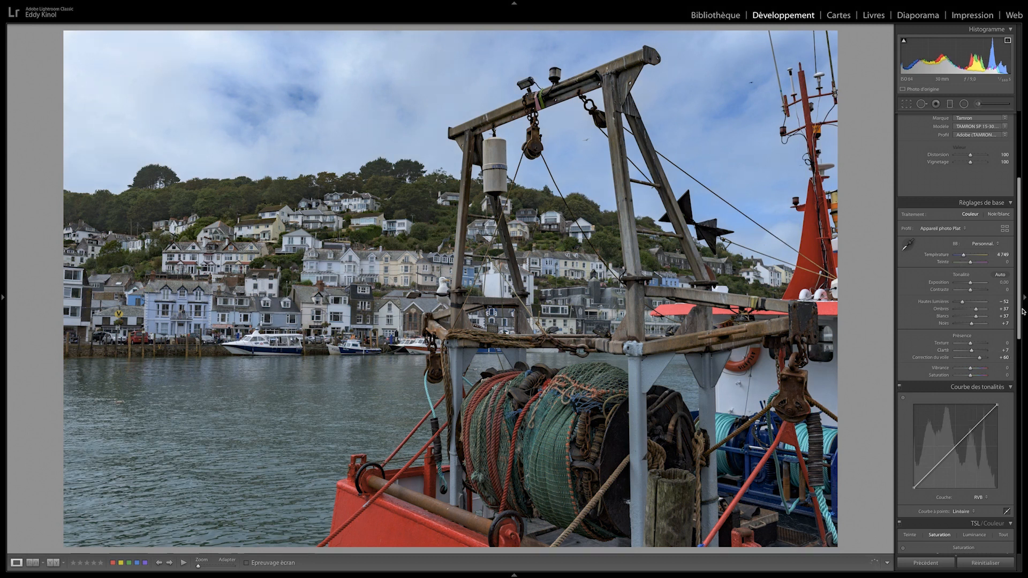
Correct the photo's vertical perspective with a Vertical transform of -22
{"action": "scroll", "coordinate": [1015, 362], "scroll_direction": "down", "scroll_amount": 5}
{"action": "scroll", "coordinate": [1016, 362], "scroll_direction": "down", "scroll_amount": 15}
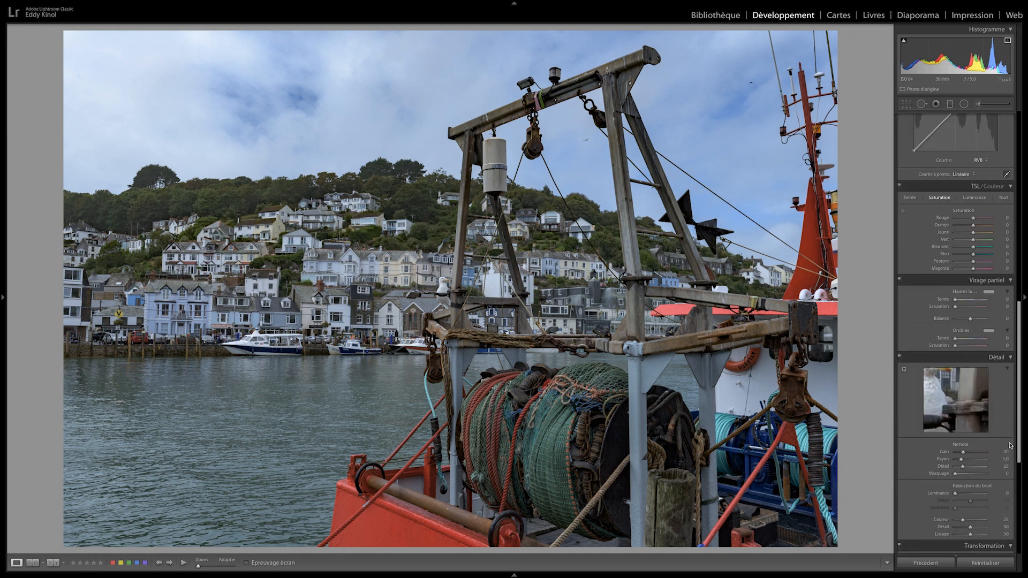
{"action": "scroll", "coordinate": [1003, 511], "scroll_direction": "down", "scroll_amount": 2}
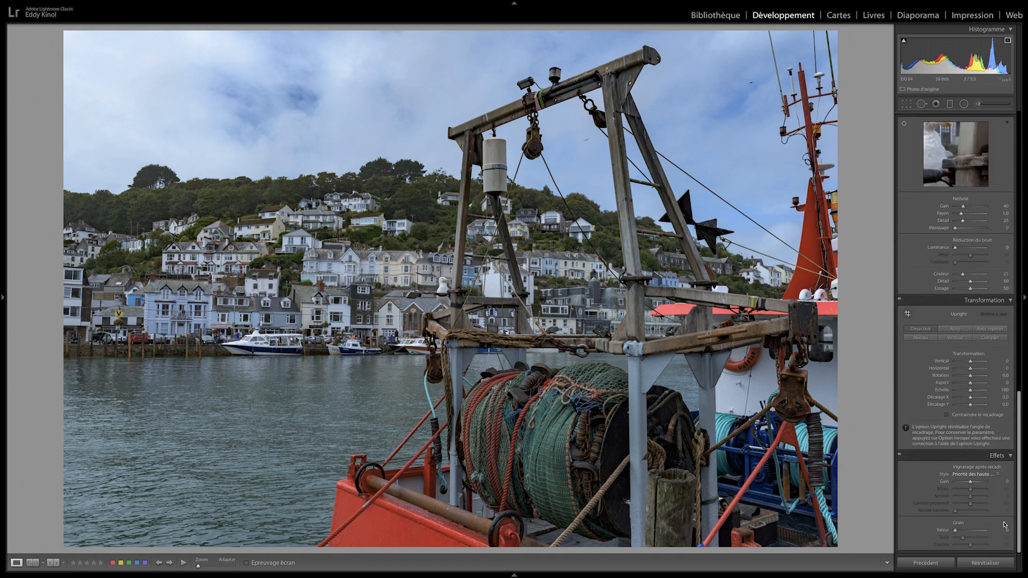
{"action": "left_click_drag", "start_coordinate": [971, 362], "coordinate": [966, 367]}
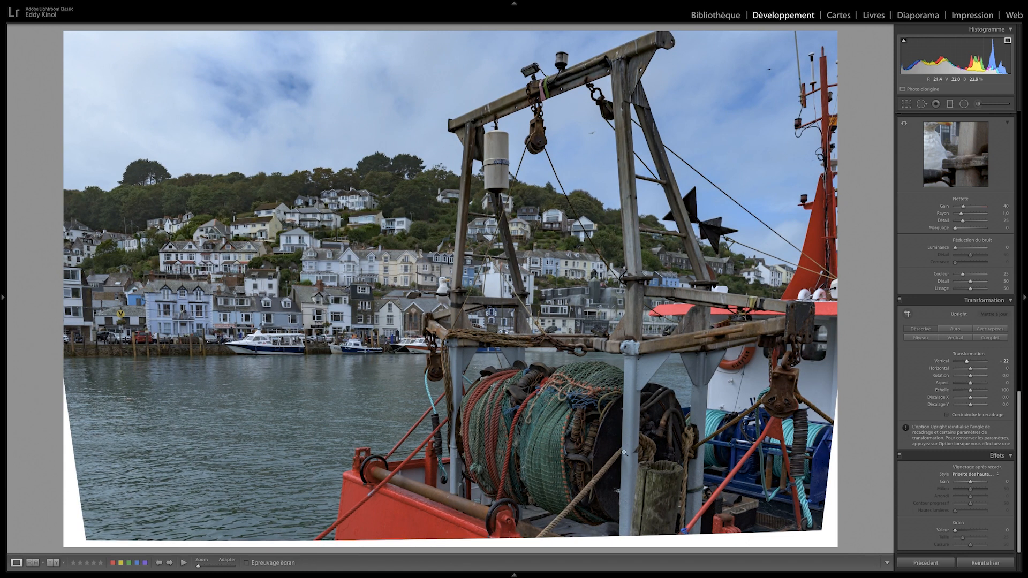
Crop and reposition the photo to exclude the white edges left by the perspective correction, and adjust its rotation
{"action": "left_click", "coordinate": [906, 105]}
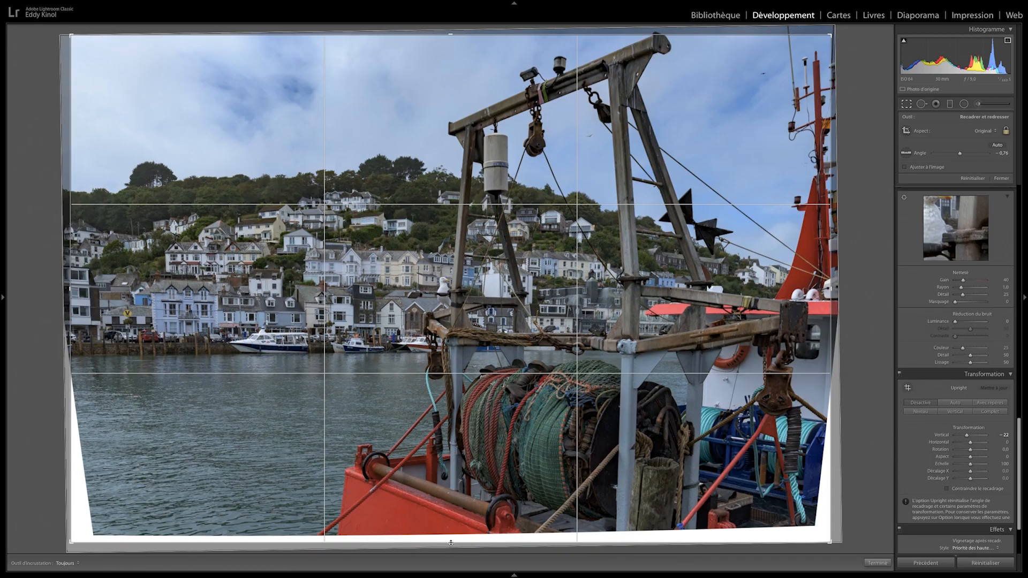
{"action": "left_click_drag", "start_coordinate": [451, 544], "coordinate": [452, 528]}
{"action": "left_click_drag", "start_coordinate": [547, 430], "coordinate": [536, 432]}
{"action": "left_click_drag", "start_coordinate": [849, 332], "coordinate": [851, 345]}
{"action": "key", "text": "Return"}
Reduce the perspective correction to a Vertical transform of -18 within the current crop
{"action": "key", "text": "r"}
{"action": "left_click_drag", "start_coordinate": [965, 435], "coordinate": [968, 436]}
{"action": "key", "text": "Return"}
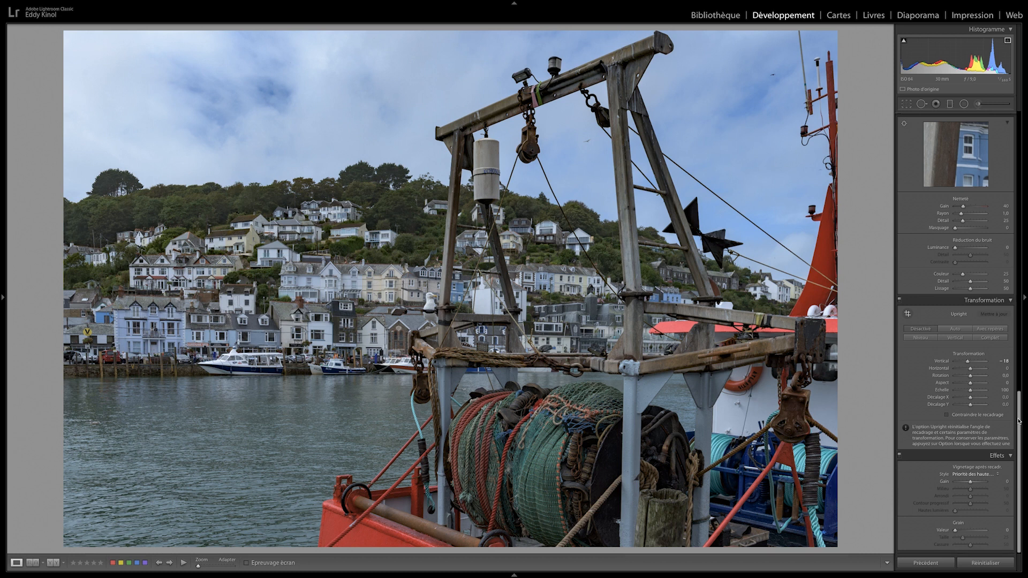
Sharpen the photo with an amount of 51 and masking of about 28, checking the detail at 1:1
{"action": "left_click_drag", "start_coordinate": [1019, 421], "coordinate": [1021, 353]}
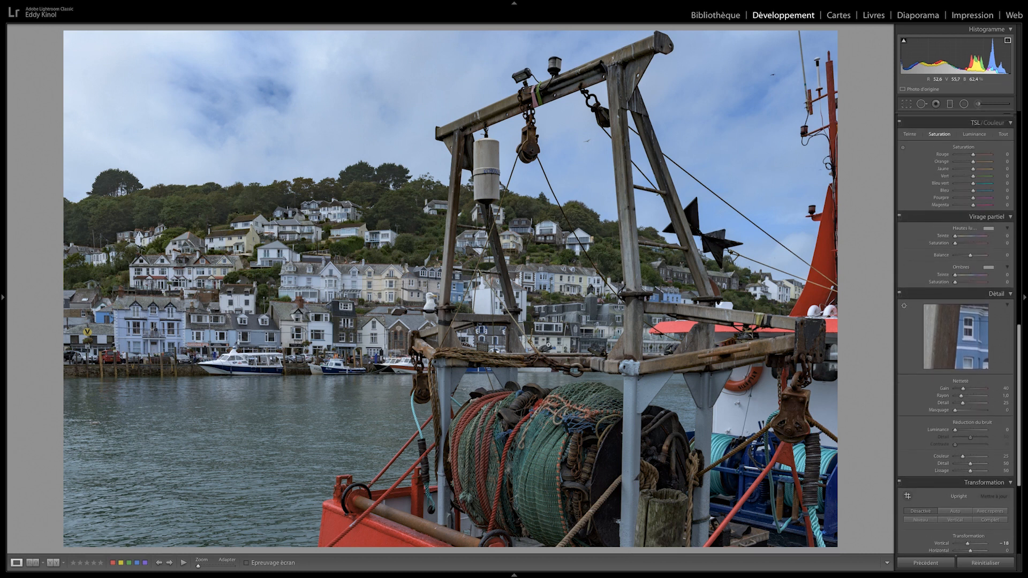
{"action": "left_click", "coordinate": [620, 333]}
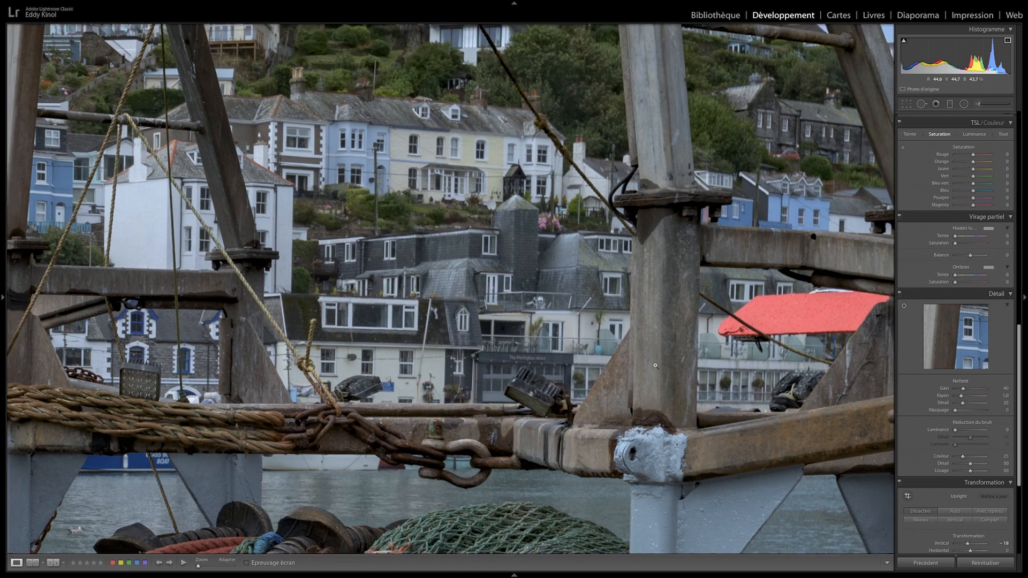
{"action": "left_click", "coordinate": [655, 366]}
{"action": "left_click", "coordinate": [449, 320]}
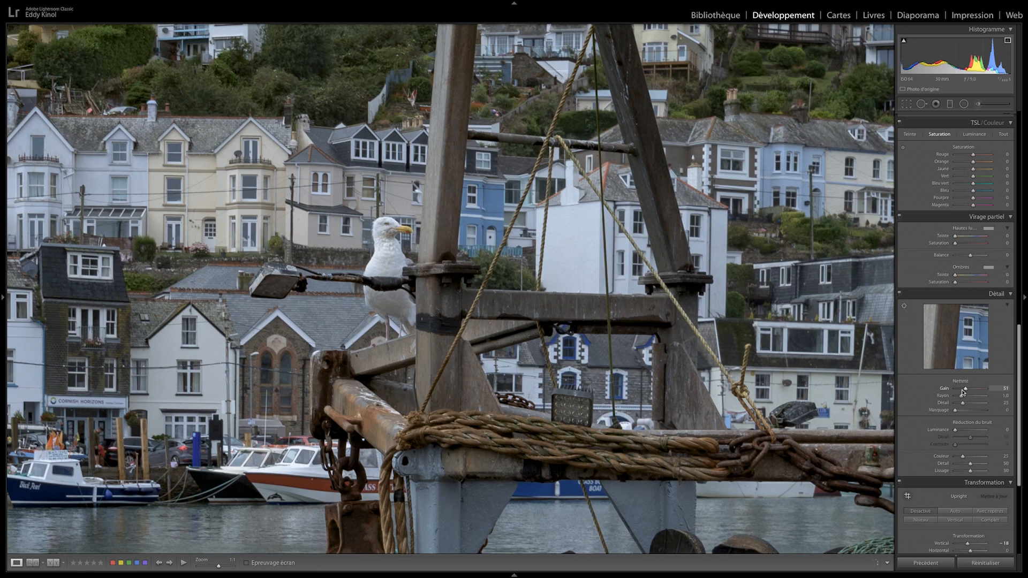
{"action": "left_click", "coordinate": [631, 402]}
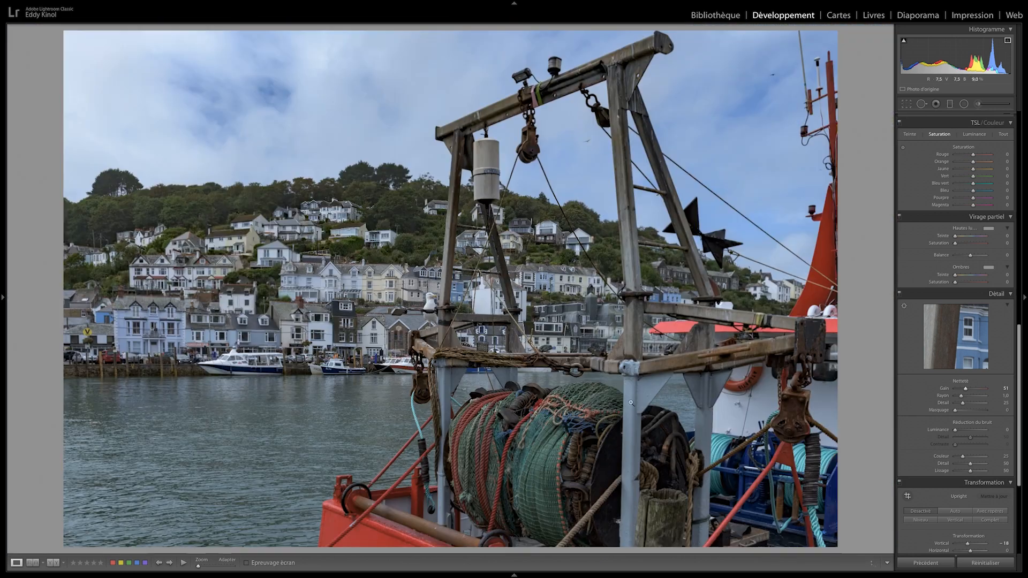
{"action": "left_click_drag", "start_coordinate": [954, 411], "coordinate": [962, 412]}
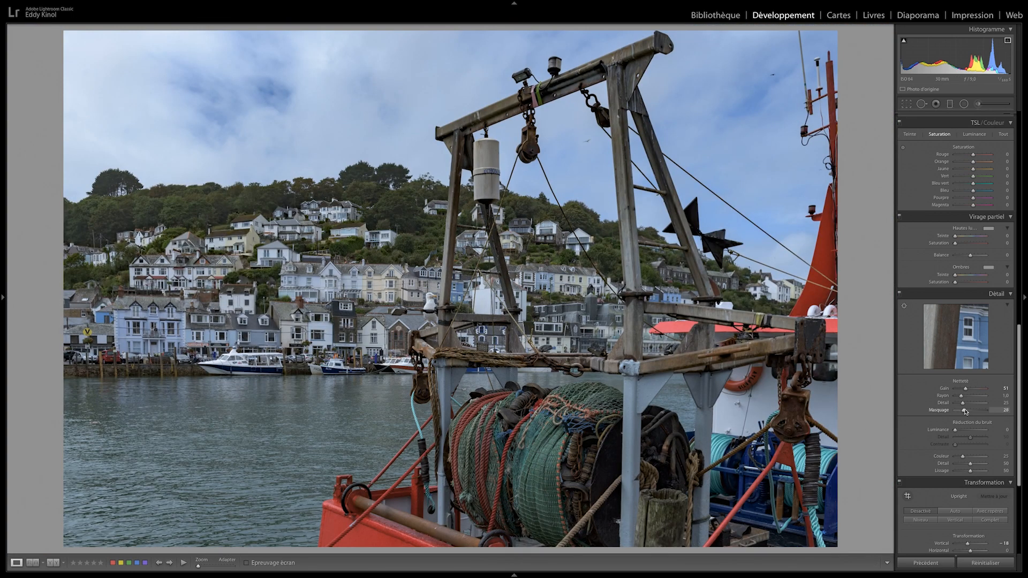
{"action": "left_click_drag", "start_coordinate": [964, 411], "coordinate": [966, 410]}
Open a copy of the photo with the Lightroom corrections in Luminar Flex
{"action": "scroll", "coordinate": [1012, 428], "scroll_direction": "down", "scroll_amount": 5}
{"action": "left_click_drag", "start_coordinate": [1019, 462], "coordinate": [1027, 154]}
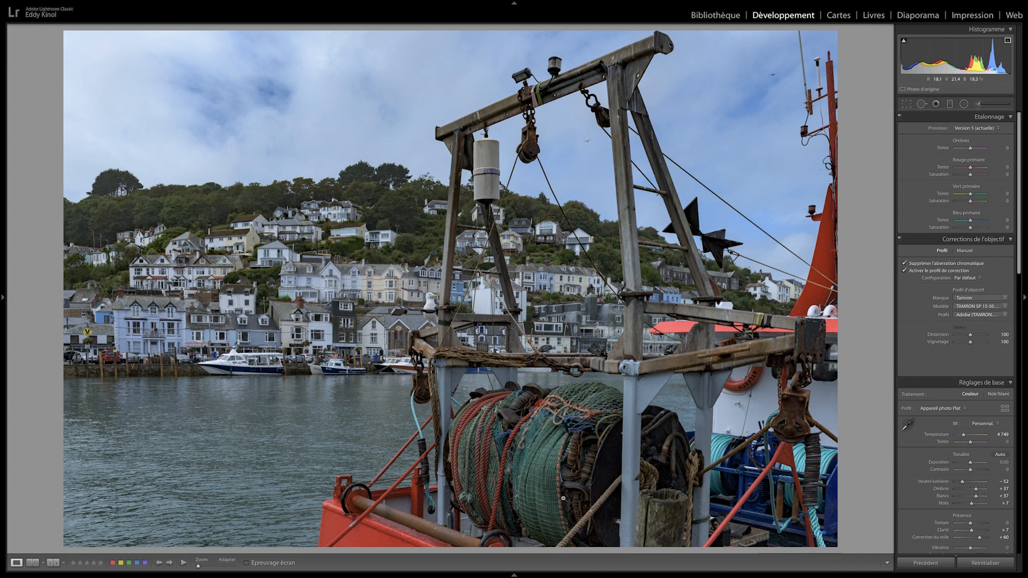
{"action": "mouse_move", "coordinate": [514, 576]}
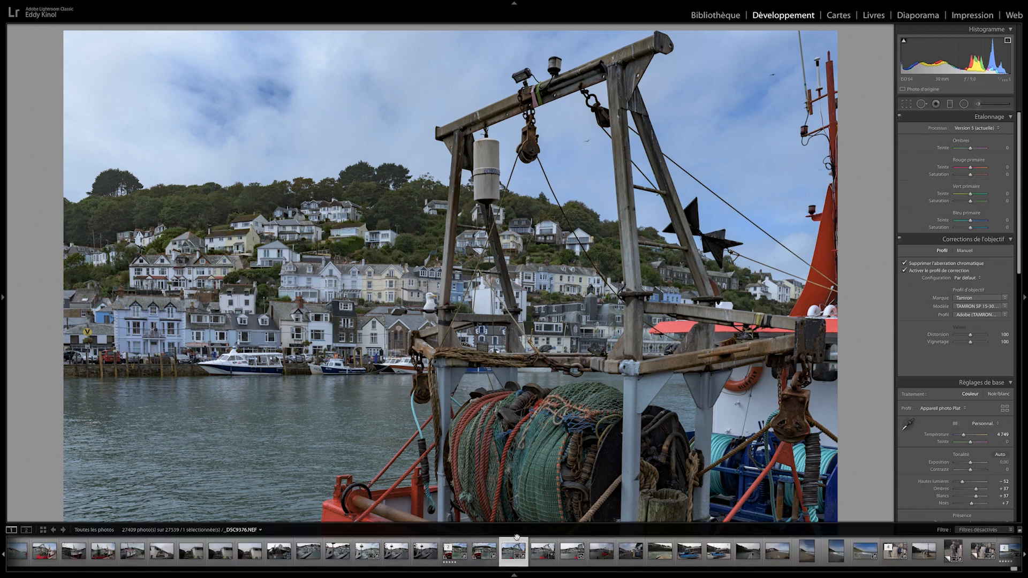
{"action": "right_click", "coordinate": [512, 552]}
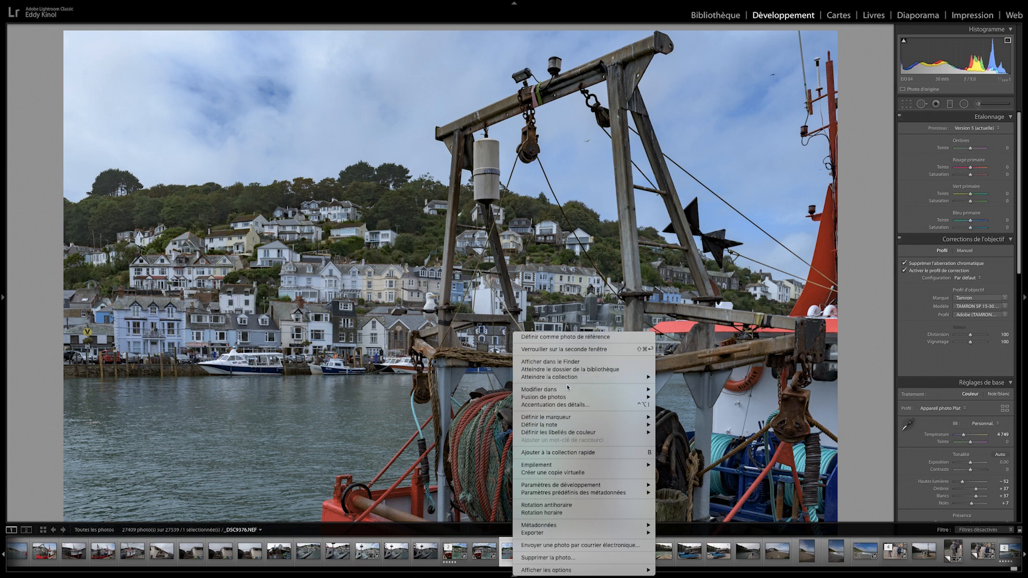
{"action": "mouse_move", "coordinate": [569, 388]}
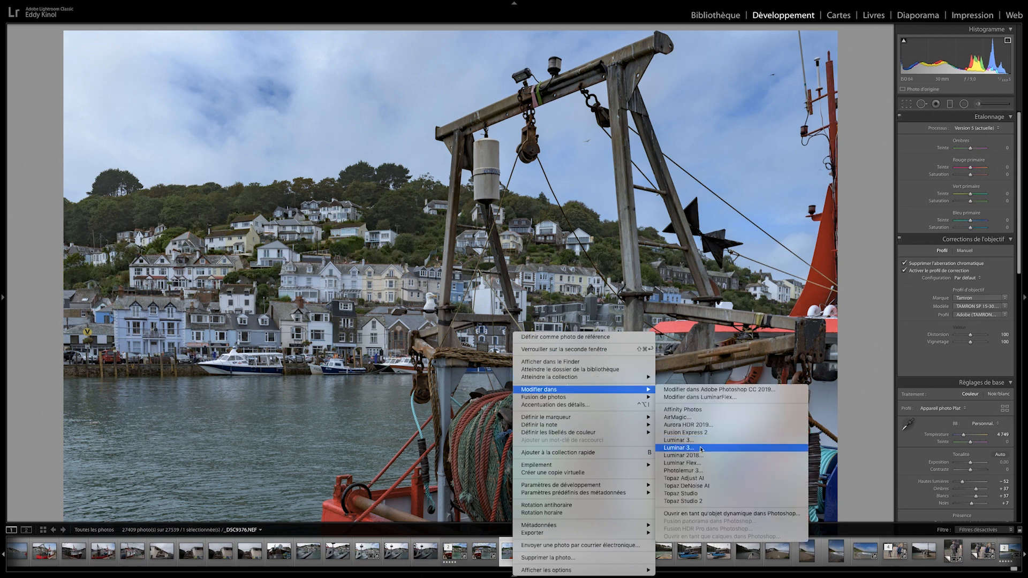
{"action": "left_click", "coordinate": [699, 468]}
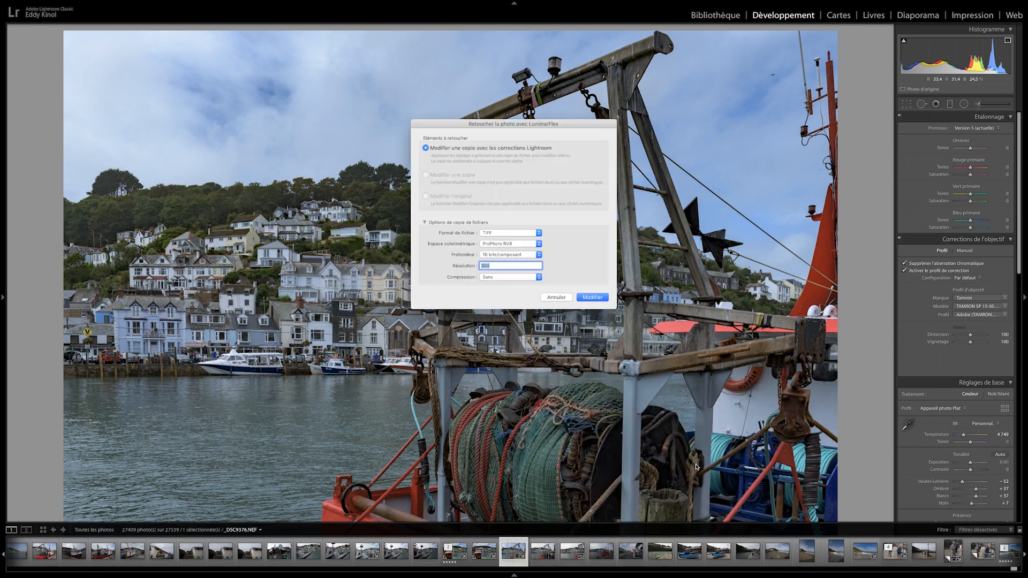
{"action": "left_click", "coordinate": [592, 298]}
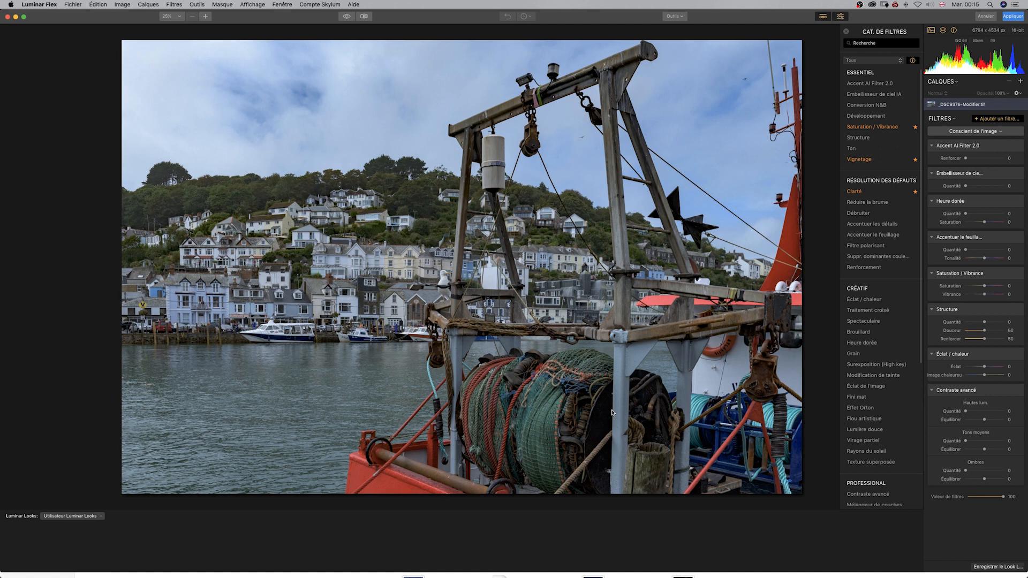
Set the Accent AI Filter 2.0 boost to 12 and the AI sky enhancer amount to 12
{"action": "left_click_drag", "start_coordinate": [966, 159], "coordinate": [976, 160]}
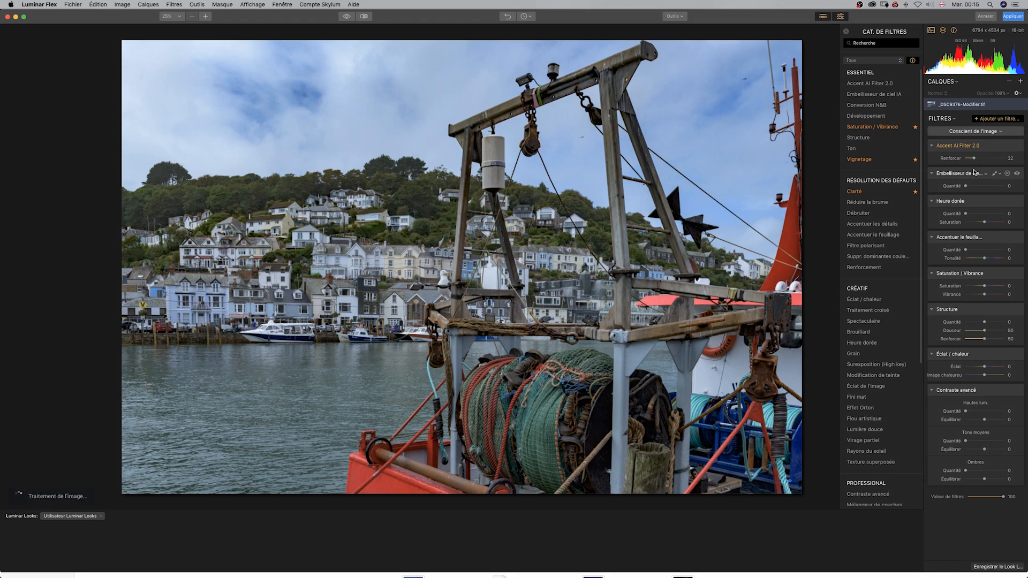
{"action": "left_click_drag", "start_coordinate": [975, 159], "coordinate": [970, 160]}
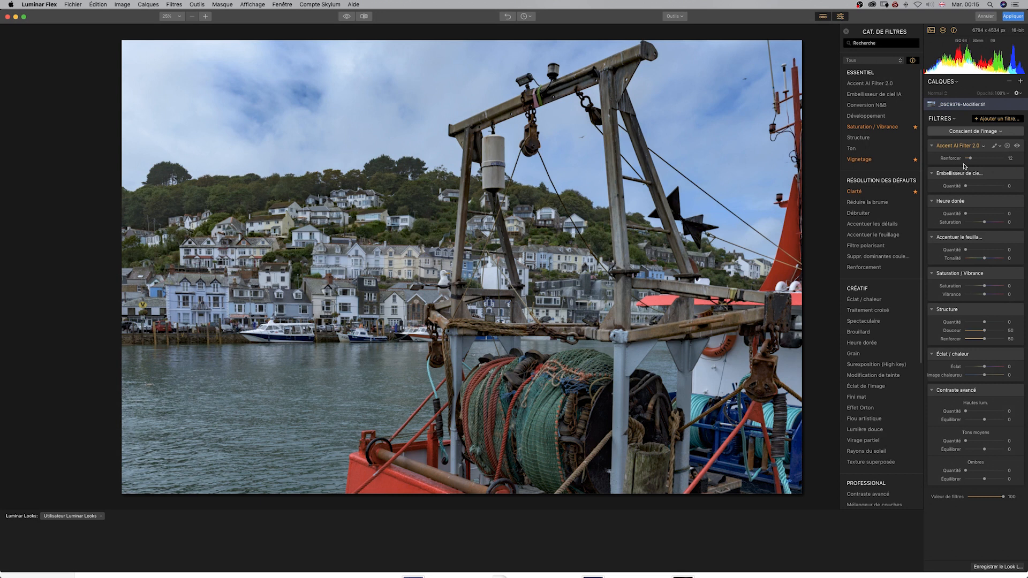
{"action": "left_click", "coordinate": [967, 187]}
{"action": "left_click_drag", "start_coordinate": [967, 187], "coordinate": [969, 189]}
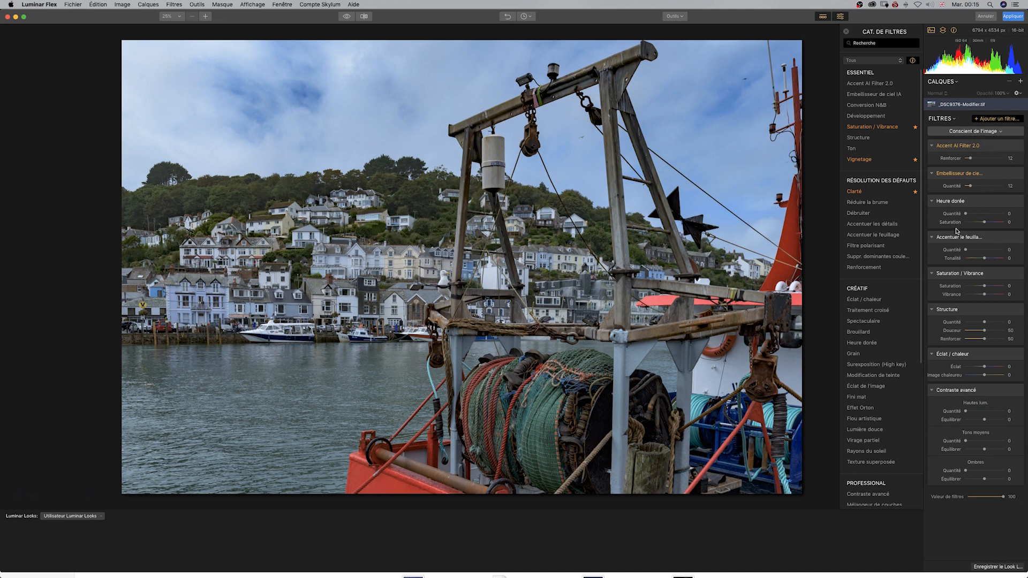
Set the golden hour amount to 28, saturation to -30 and vibrance to 43, and compare with the original photo
{"action": "left_click_drag", "start_coordinate": [966, 214], "coordinate": [981, 215]}
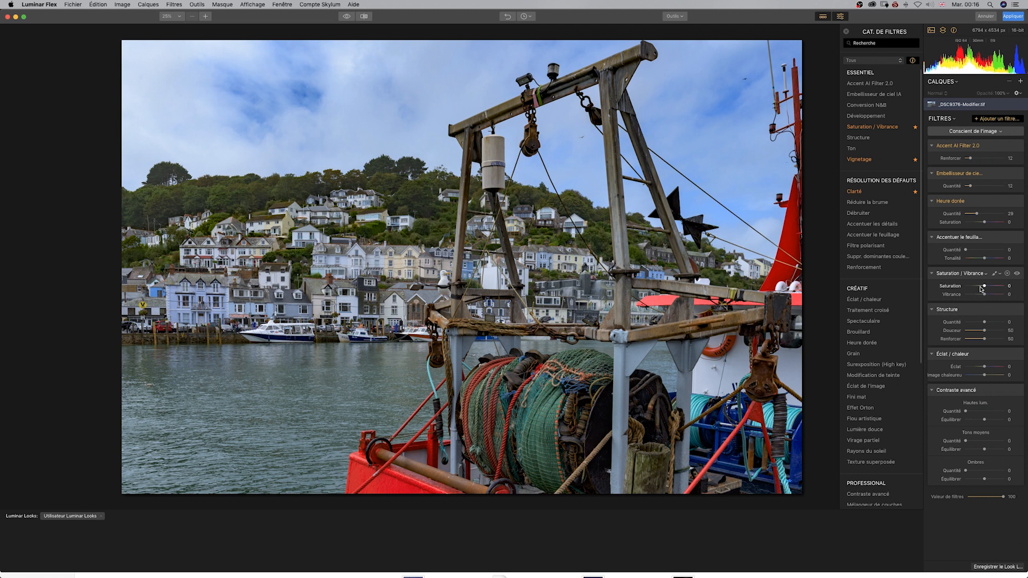
{"action": "left_click_drag", "start_coordinate": [986, 287], "coordinate": [978, 286]}
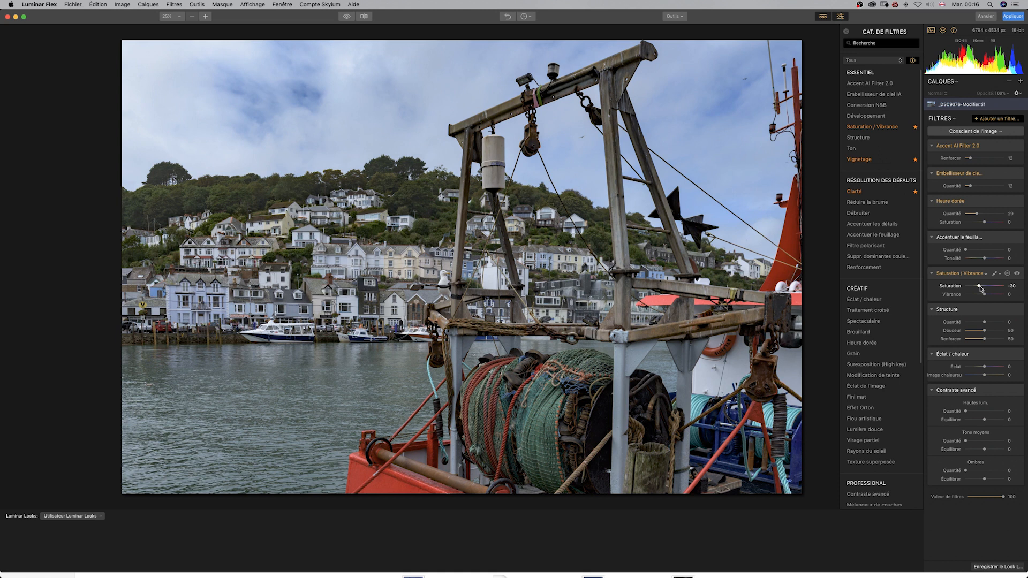
{"action": "left_click_drag", "start_coordinate": [986, 295], "coordinate": [988, 296]}
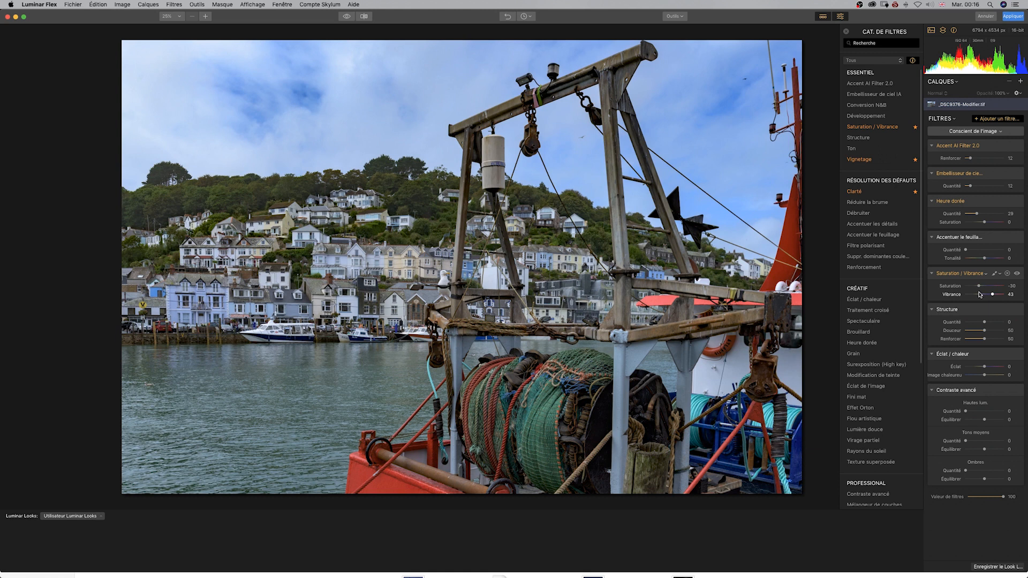
{"action": "left_click", "coordinate": [345, 18]}
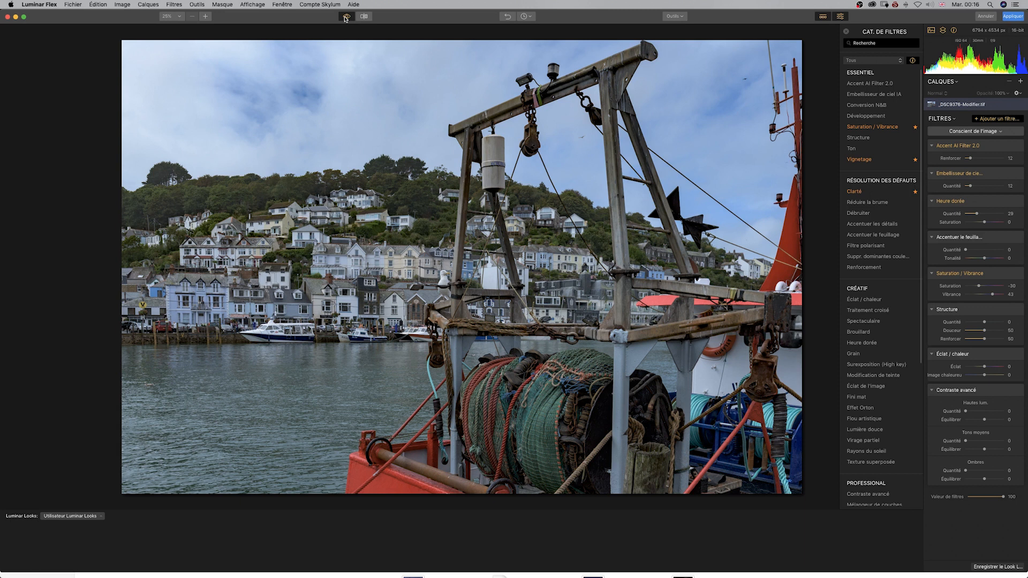
Compare the filtered harbour photo with its unfiltered original several times
{"action": "left_click", "coordinate": [345, 17]}
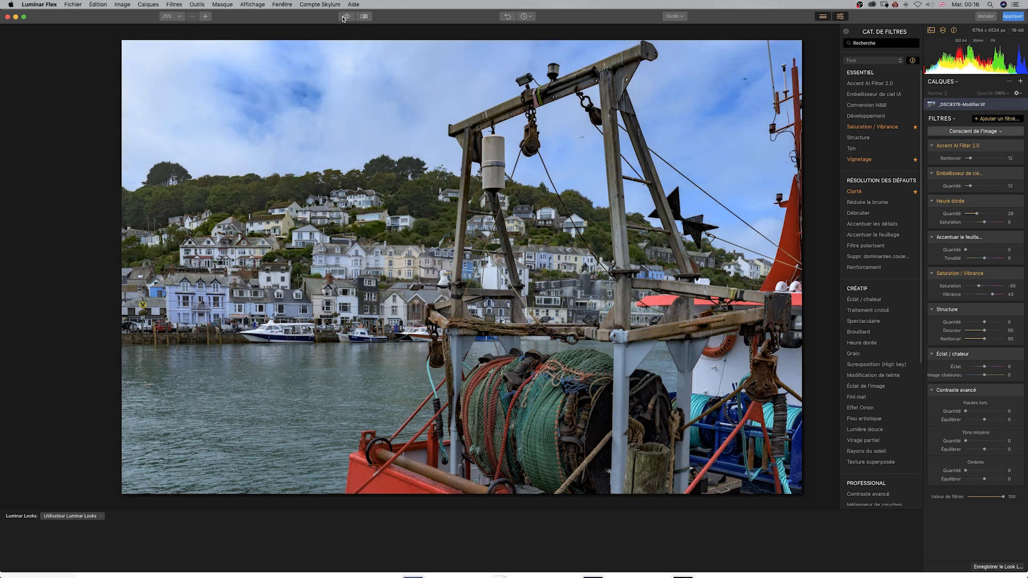
{"action": "left_click", "coordinate": [346, 18]}
{"action": "left_click", "coordinate": [347, 18]}
{"action": "left_click", "coordinate": [346, 17]}
{"action": "left_click", "coordinate": [346, 18]}
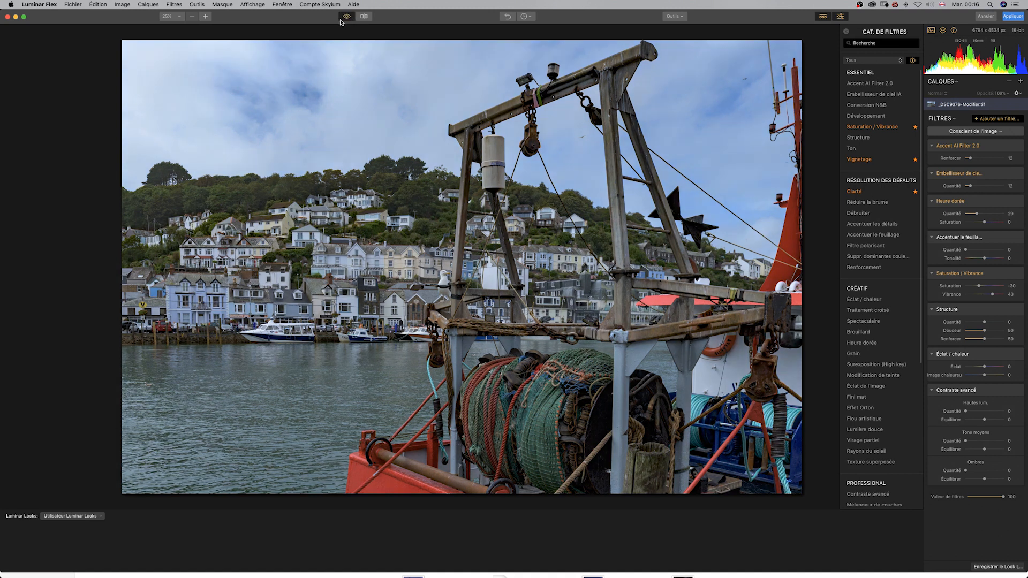
{"action": "left_click", "coordinate": [346, 17]}
{"action": "left_click", "coordinate": [347, 18]}
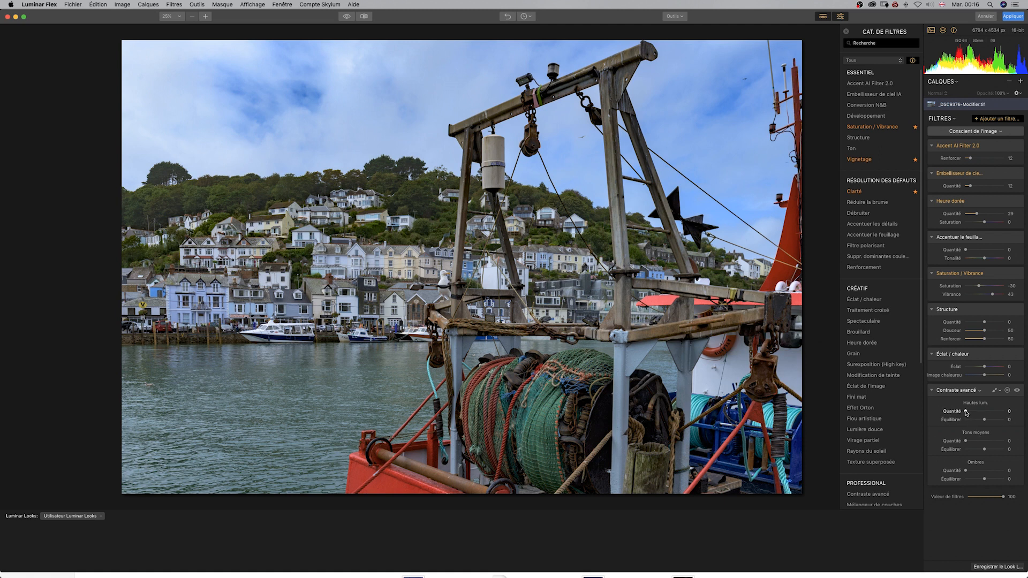
Set advanced contrast midtones to 23 with balance -3, shadows to 30 with balance -1, and the foliage enhancement amount to 13
{"action": "left_click_drag", "start_coordinate": [967, 441], "coordinate": [977, 439]}
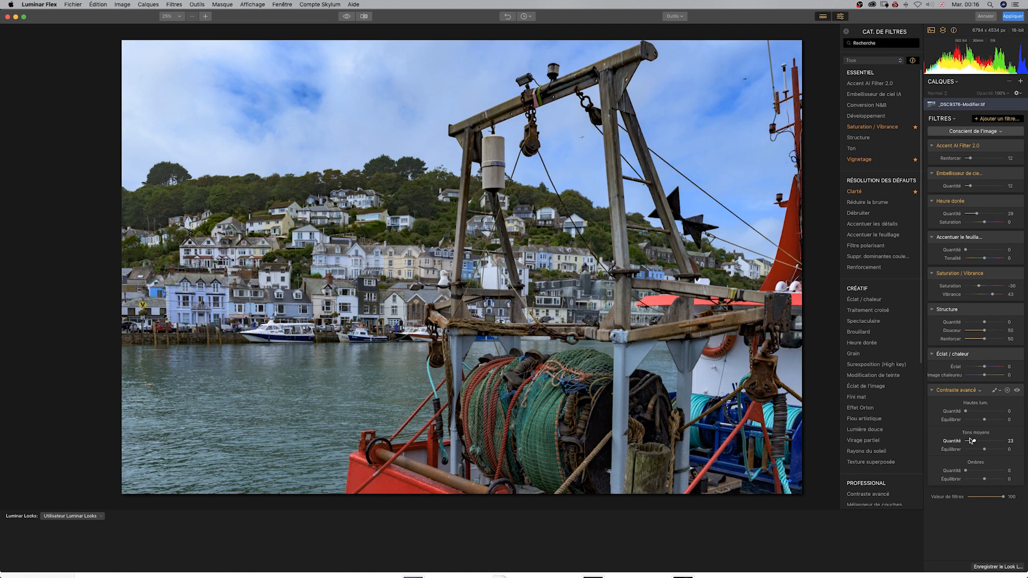
{"action": "left_click_drag", "start_coordinate": [967, 472], "coordinate": [983, 449]}
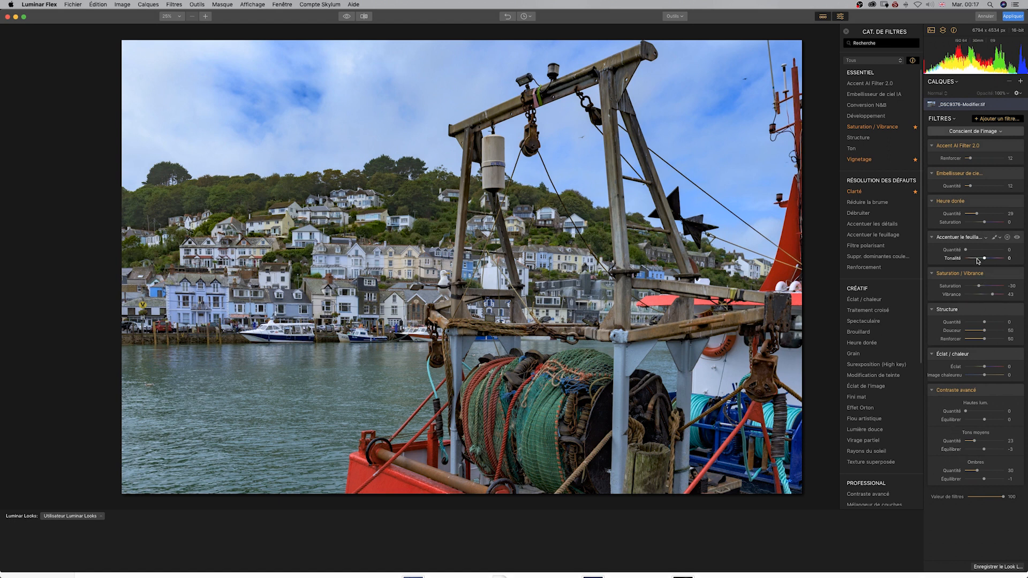
{"action": "left_click_drag", "start_coordinate": [967, 250], "coordinate": [970, 251]}
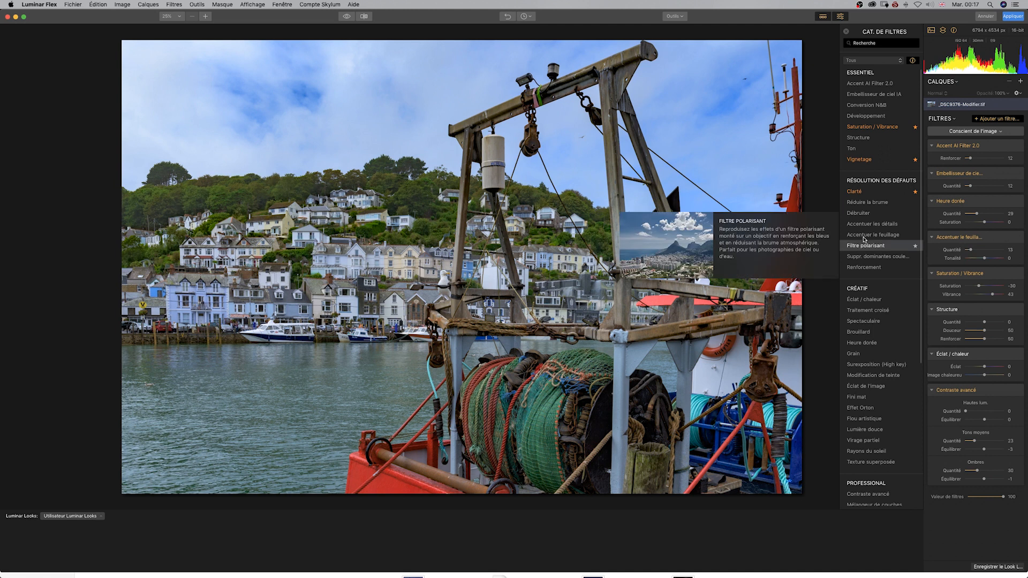
{"action": "left_click", "coordinate": [345, 17]}
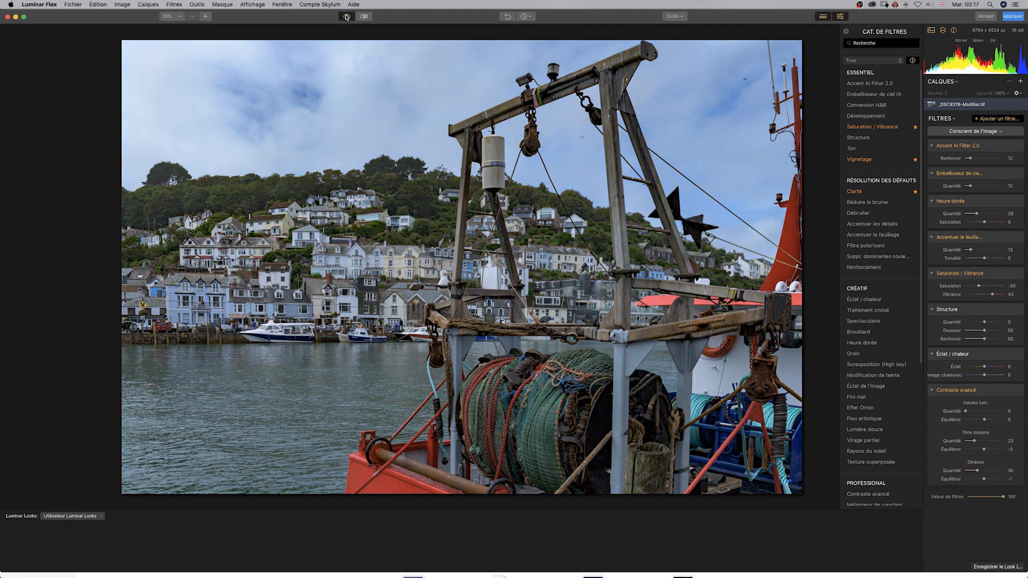
{"action": "left_click", "coordinate": [344, 18]}
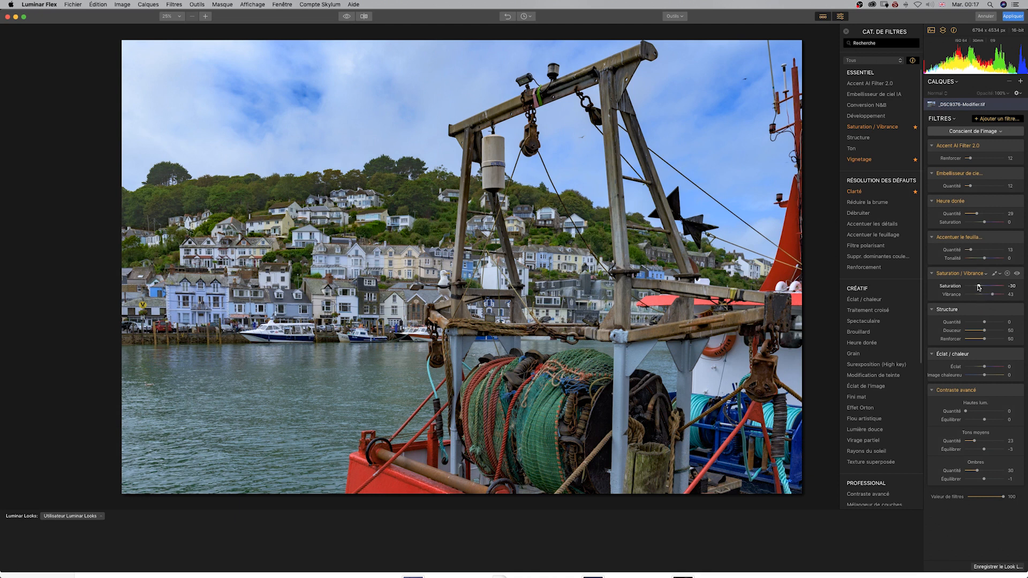
Lower the saturation to -44 in the Saturation / Vibrance filter and compare the result with the original photo
{"action": "left_click_drag", "start_coordinate": [977, 287], "coordinate": [975, 288]}
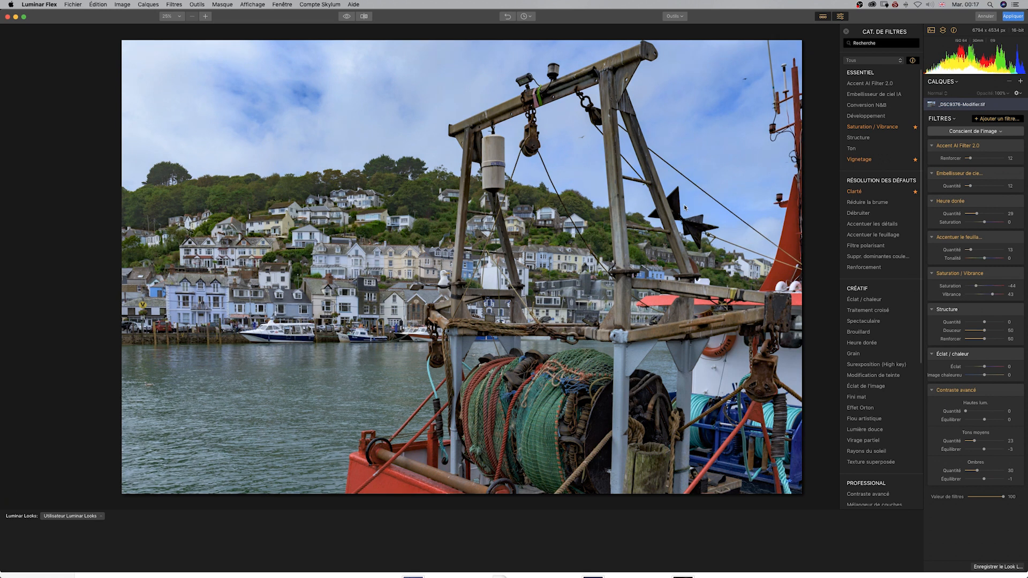
{"action": "left_click", "coordinate": [346, 18]}
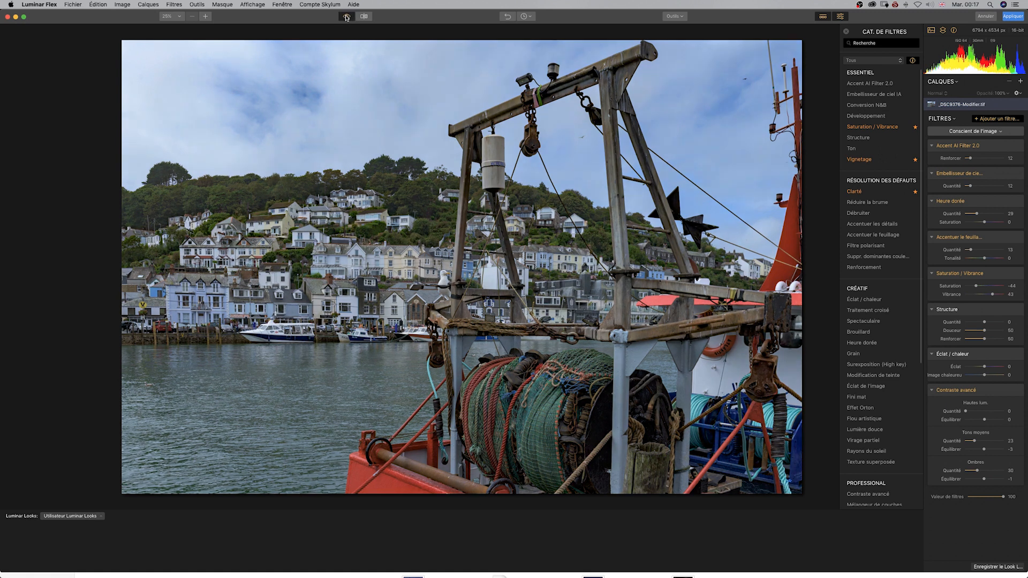
{"action": "left_click", "coordinate": [346, 17]}
{"action": "left_click", "coordinate": [346, 17]}
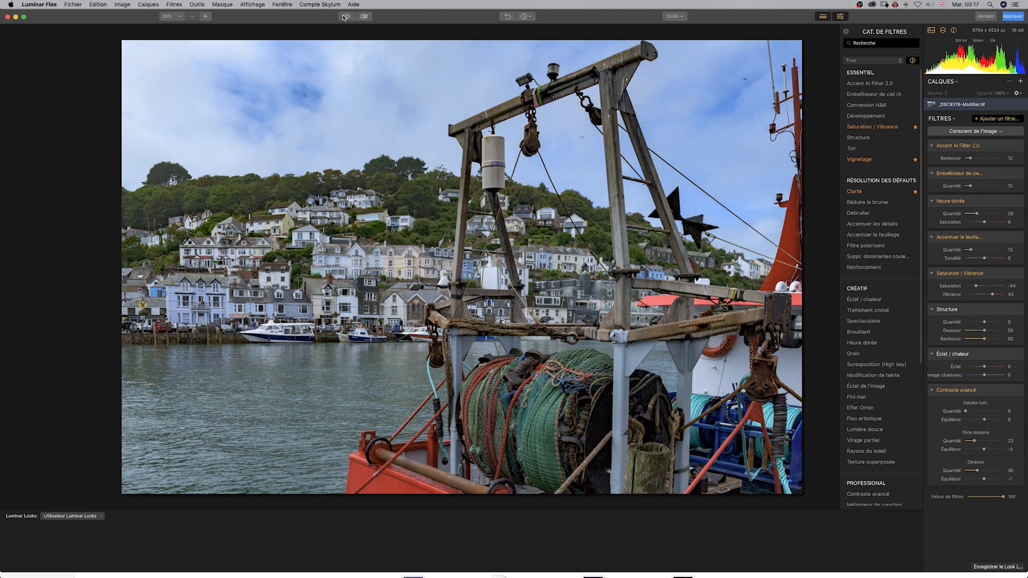
{"action": "left_click", "coordinate": [346, 17]}
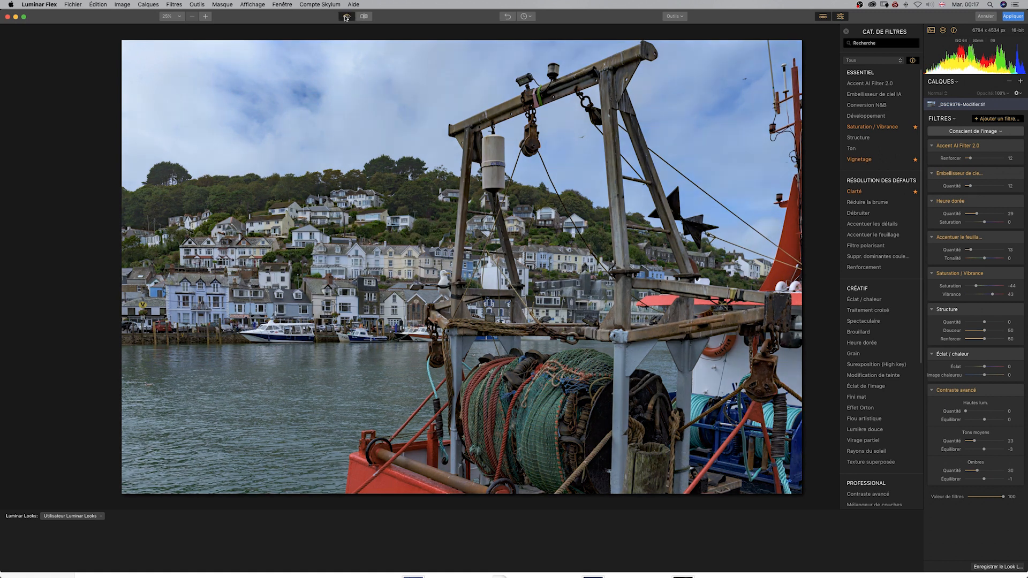
{"action": "left_click", "coordinate": [345, 18]}
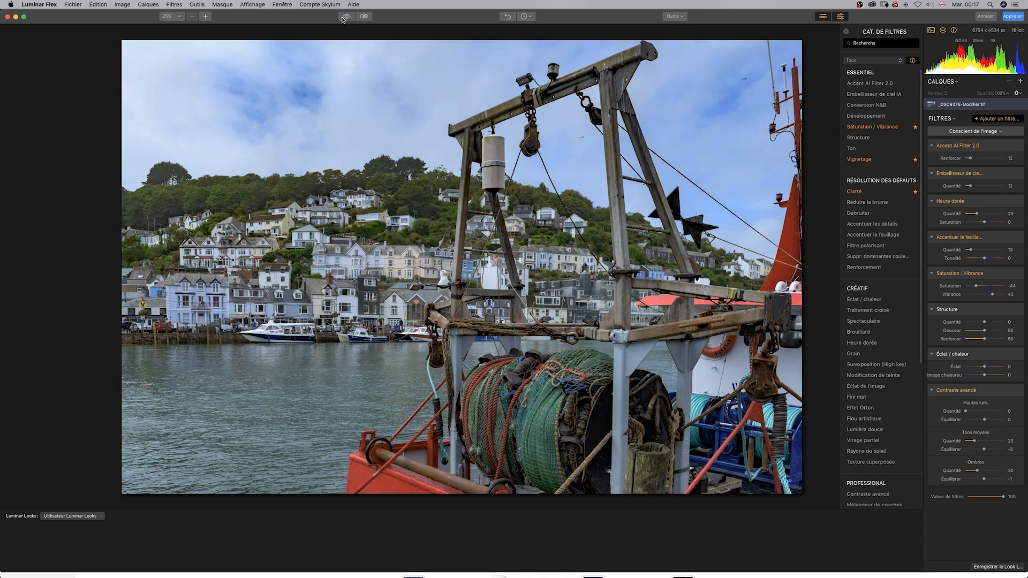
Apply the Luminar Flex filters, and in Lightroom Classic compare the new copy with the previous version and view it full screen
{"action": "left_click", "coordinate": [1015, 17]}
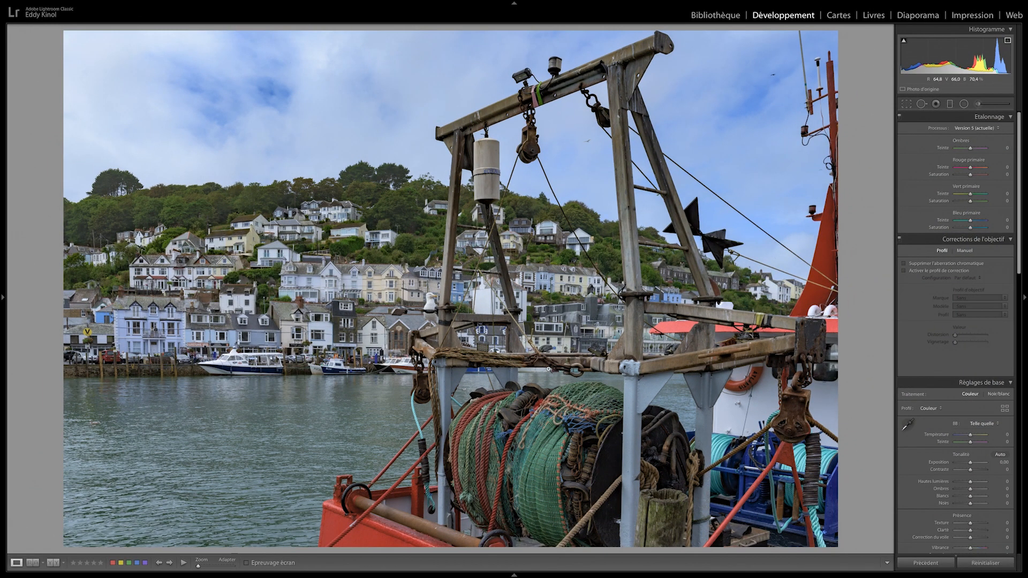
{"action": "key", "text": "Left"}
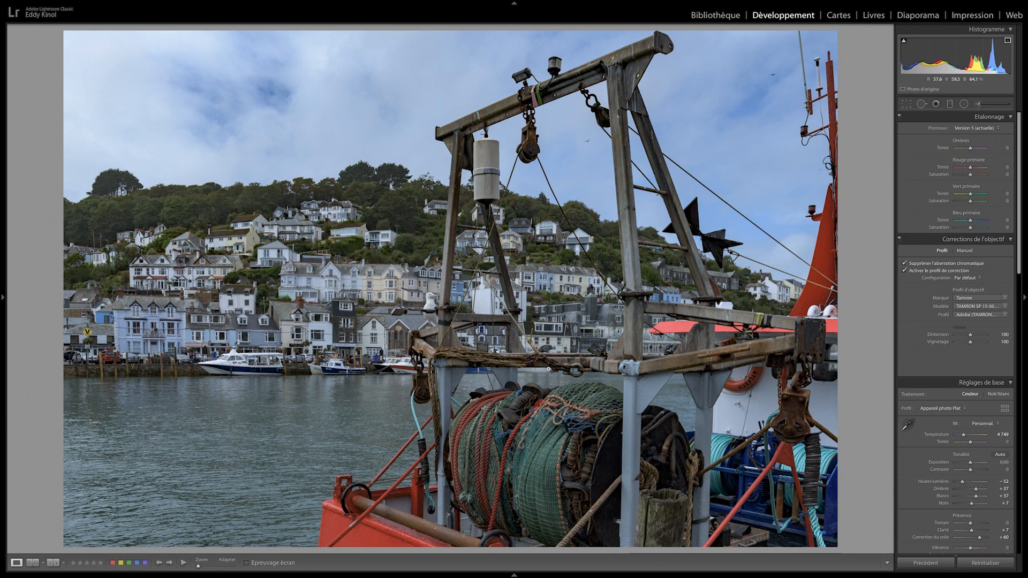
{"action": "key", "text": "ctrl+shift+r"}
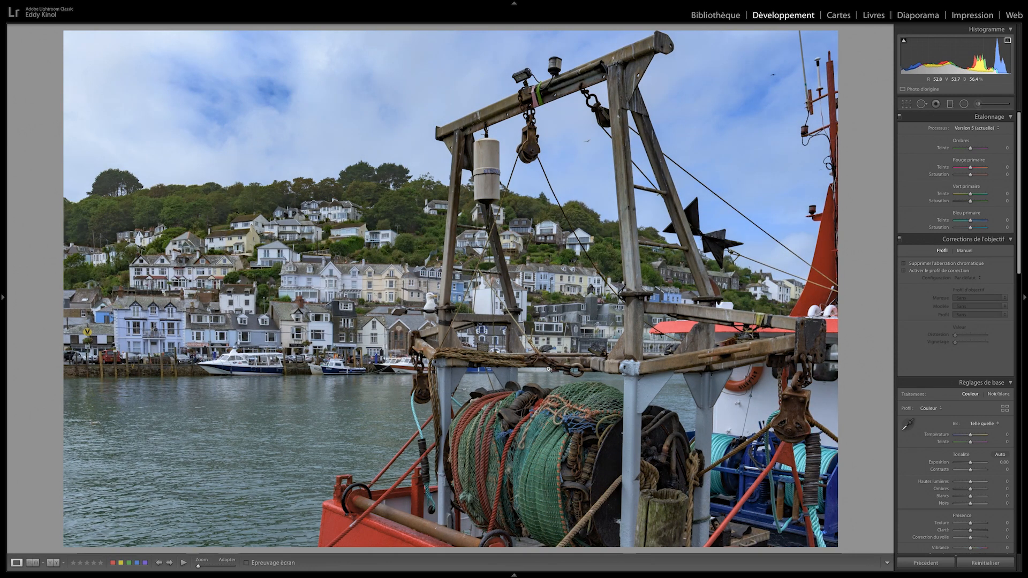
{"action": "key", "text": "ctrl+z"}
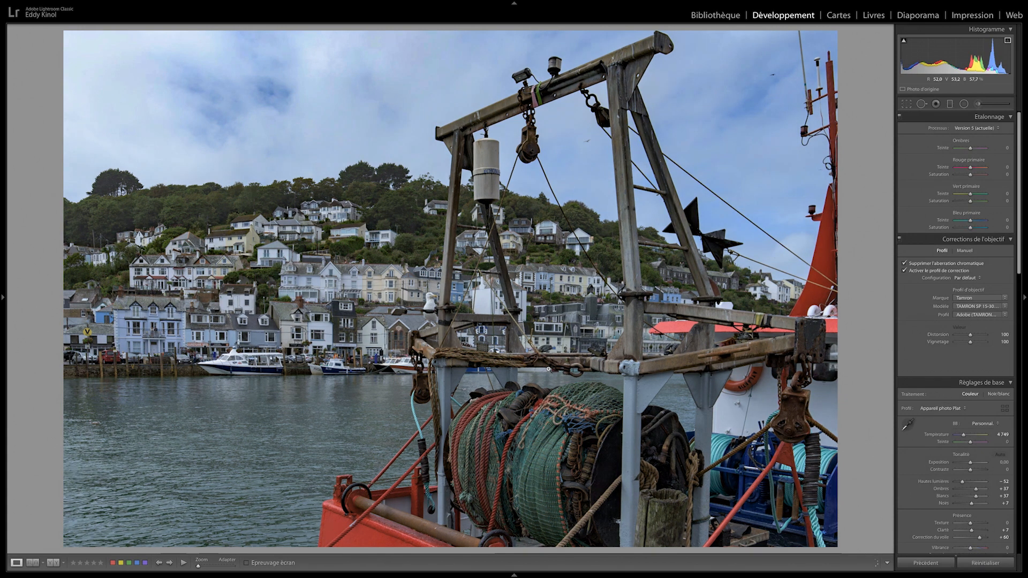
{"action": "key", "text": "ctrl+shift+r"}
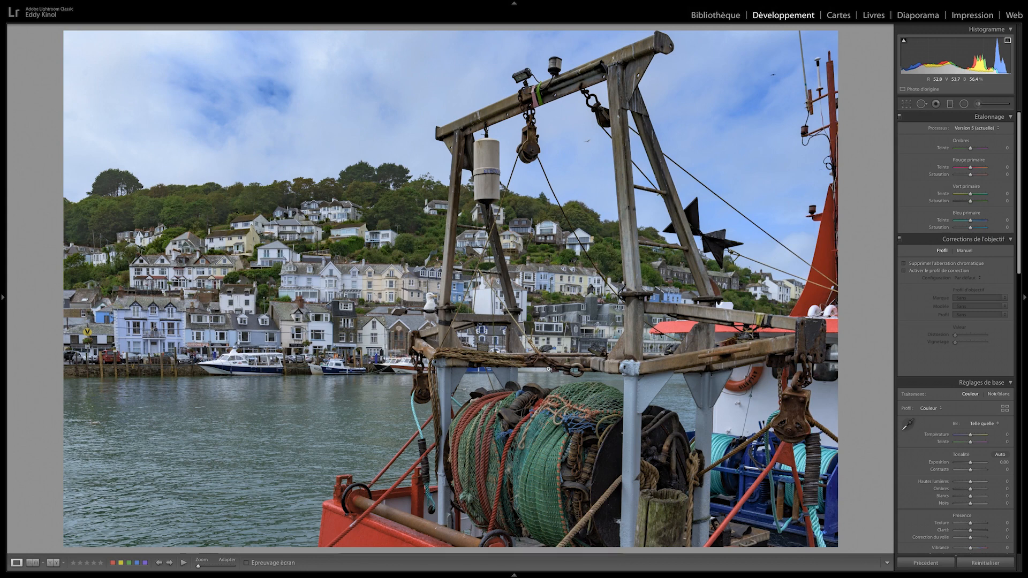
{"action": "key", "text": "f"}
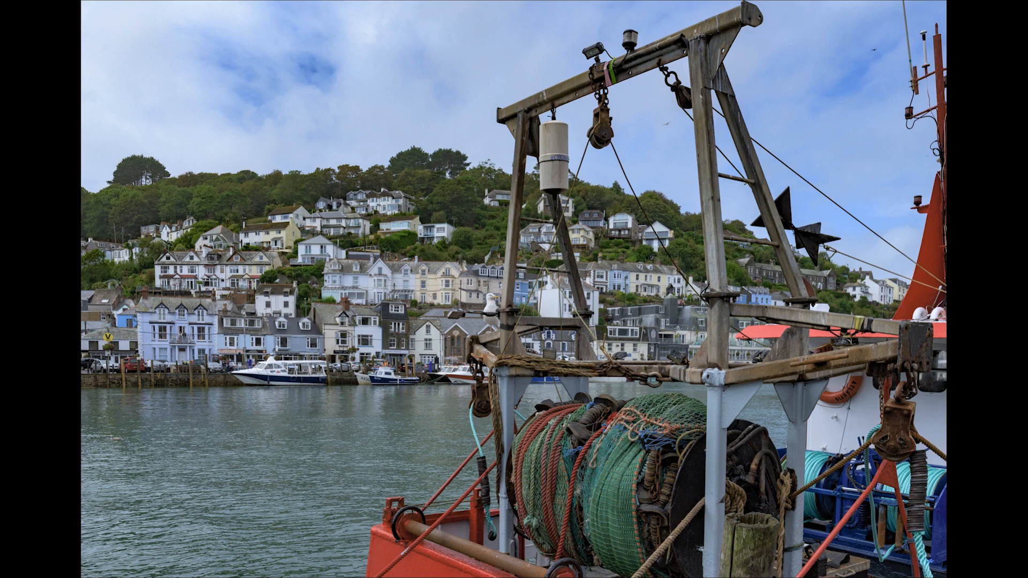
{"action": "key", "text": "f"}
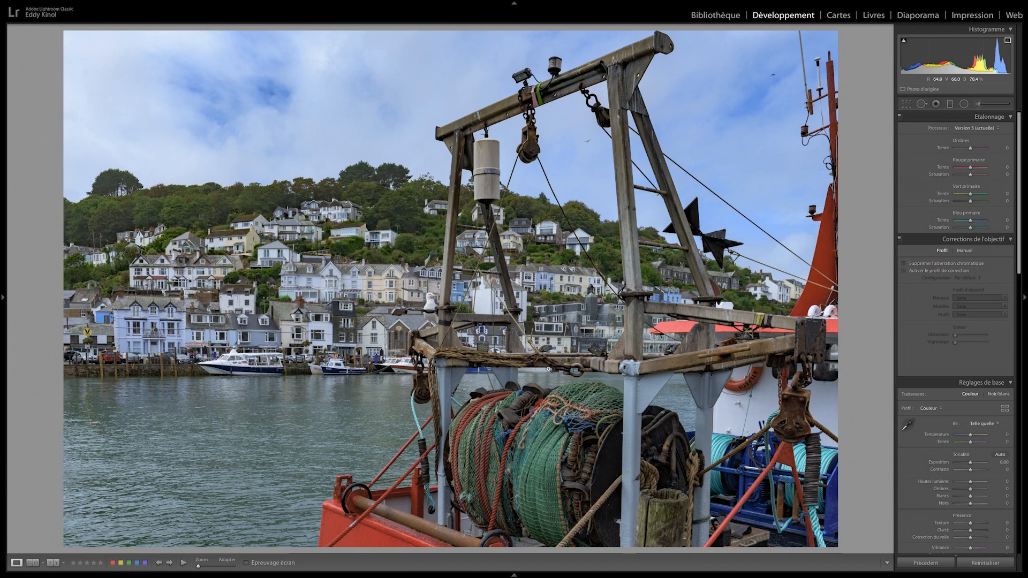
Open a copy of the Luminar-edited photo with the Lightroom corrections in Topaz Studio 2
{"action": "mouse_move", "coordinate": [524, 576]}
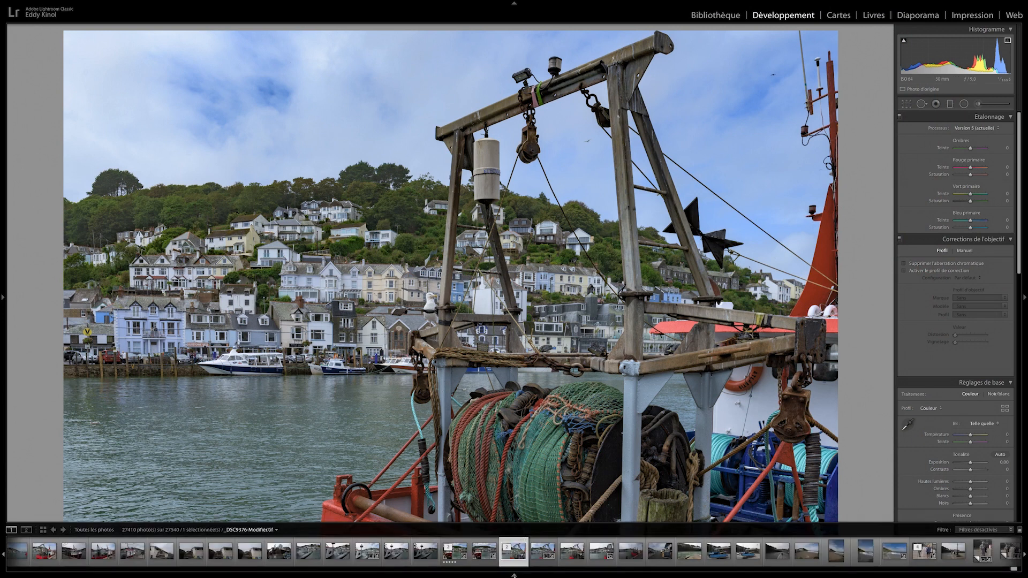
{"action": "right_click", "coordinate": [512, 553]}
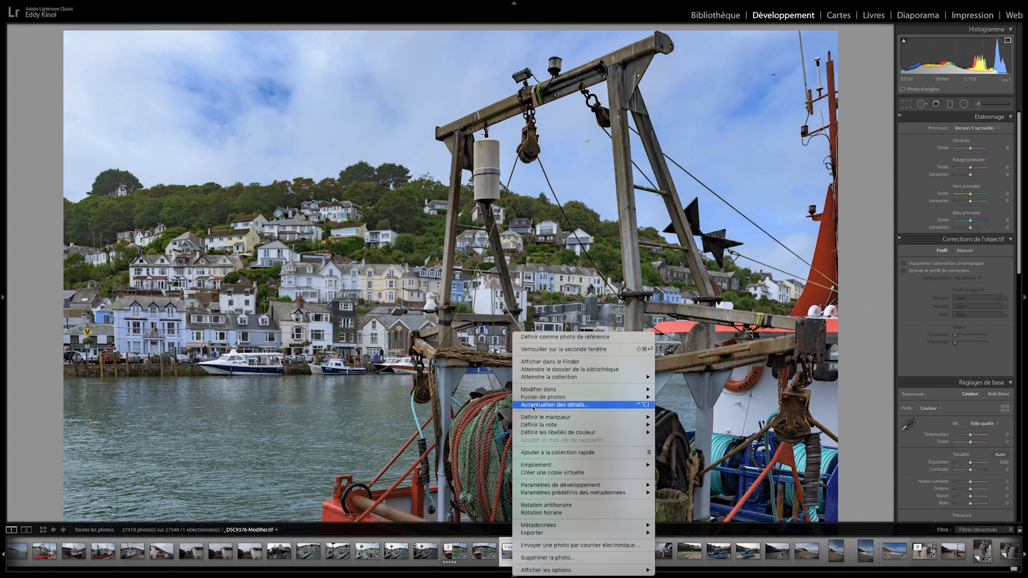
{"action": "mouse_move", "coordinate": [554, 391]}
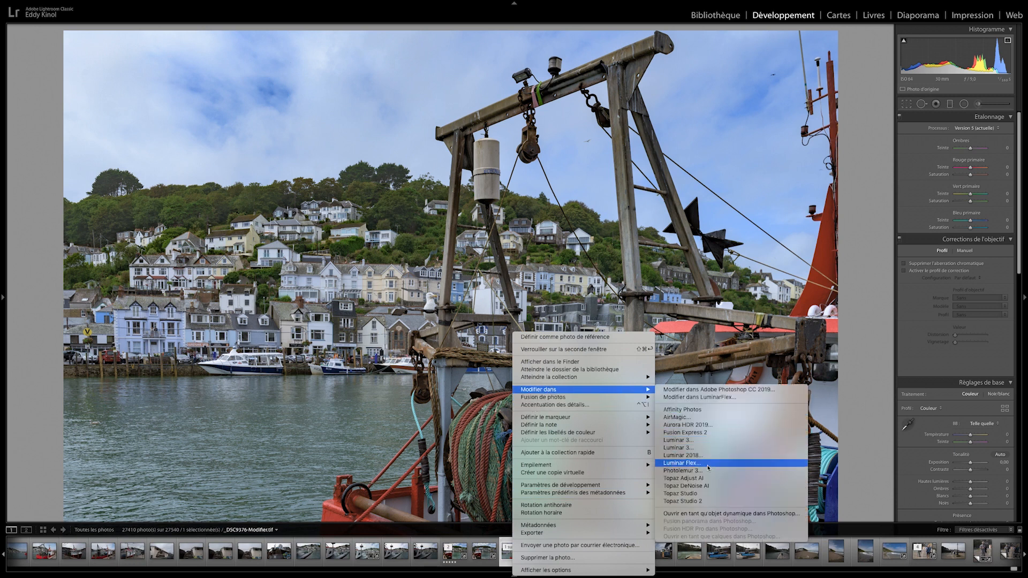
{"action": "left_click", "coordinate": [685, 502]}
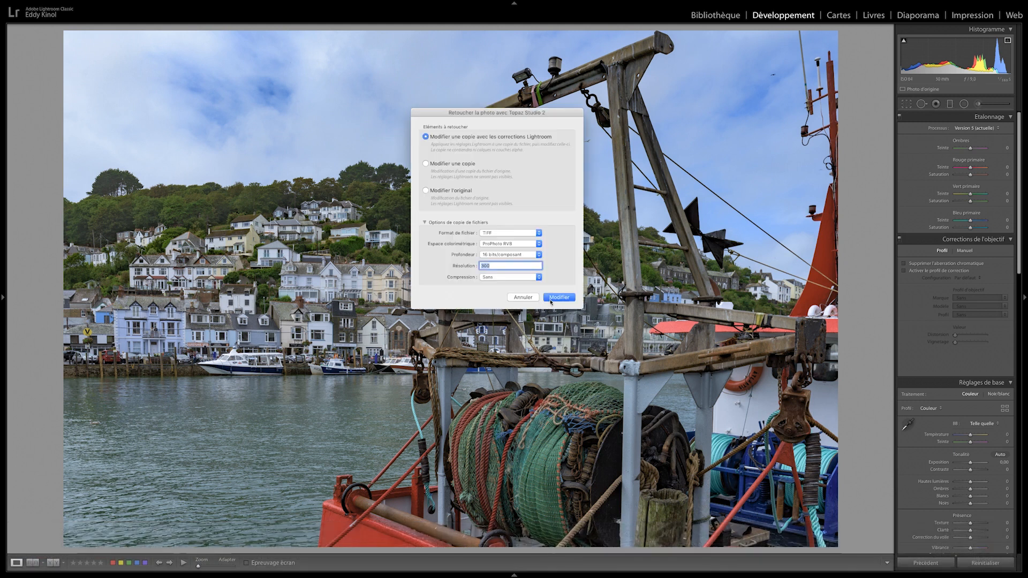
{"action": "left_click", "coordinate": [560, 297]}
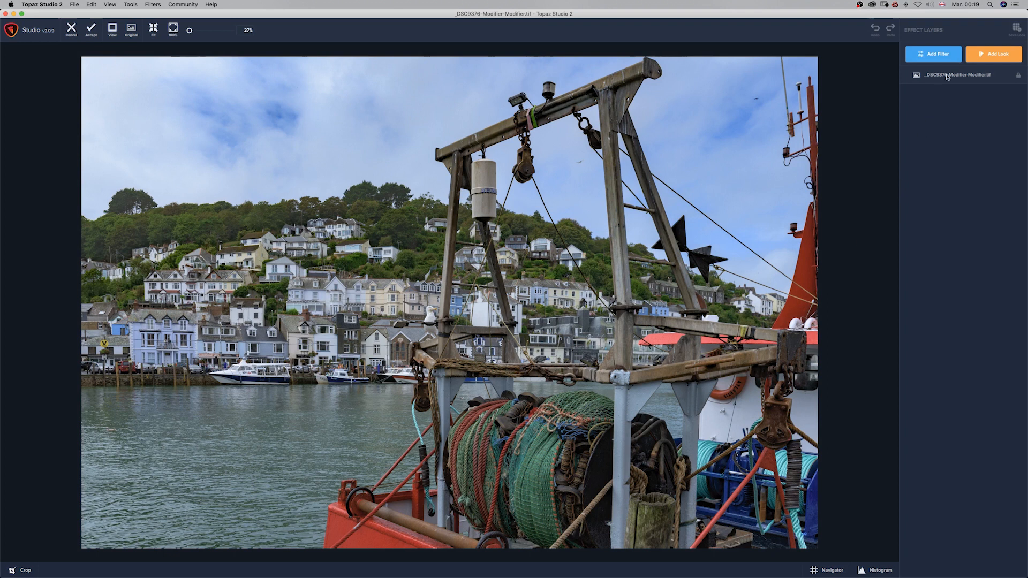
Add the Impression filter to the photo and compare the image with the filter hidden and shown
{"action": "left_click", "coordinate": [939, 55]}
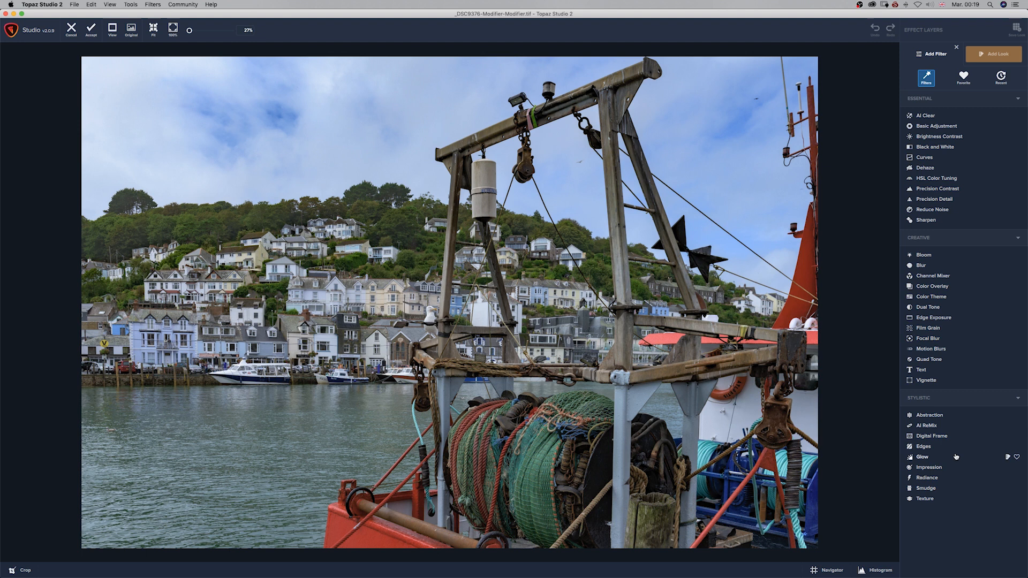
{"action": "left_click", "coordinate": [922, 468]}
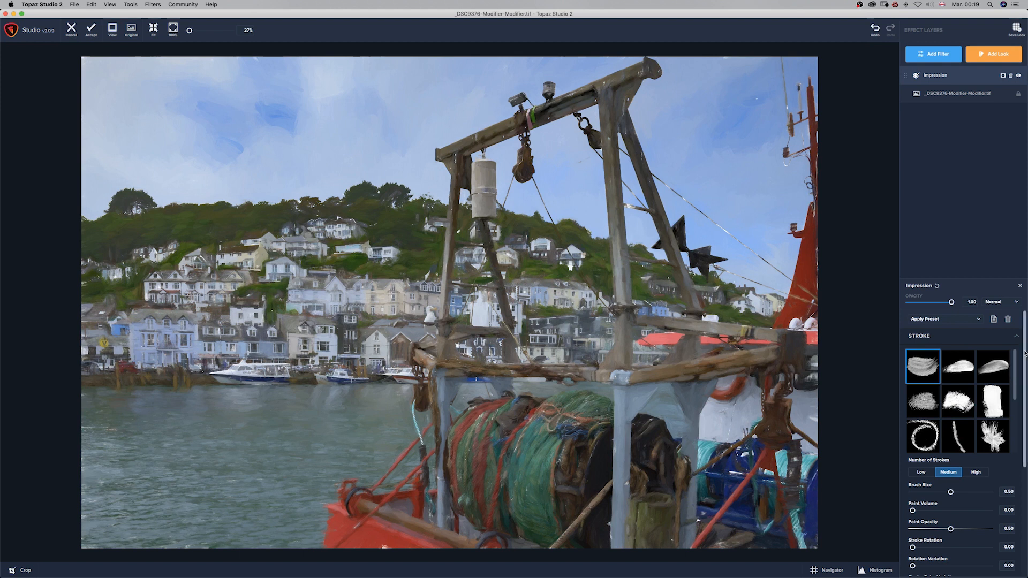
{"action": "left_click_drag", "start_coordinate": [1024, 352], "coordinate": [1024, 373]}
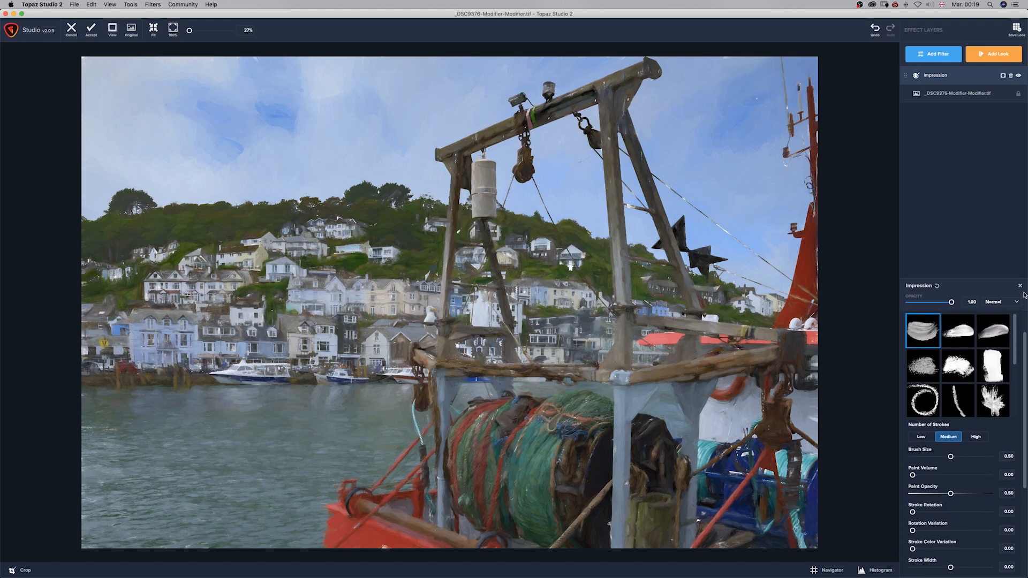
{"action": "left_click", "coordinate": [1017, 76]}
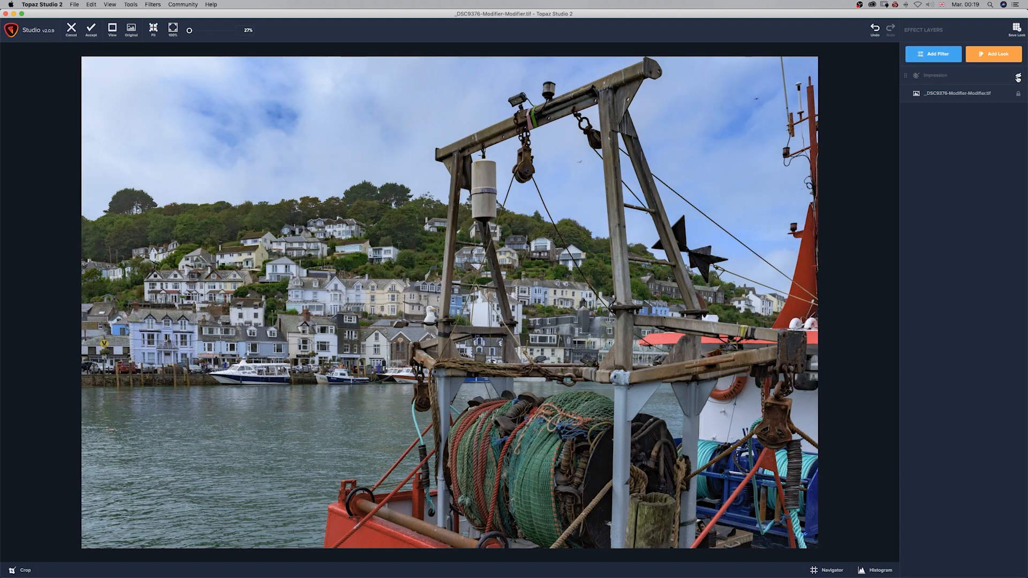
{"action": "left_click", "coordinate": [1018, 77]}
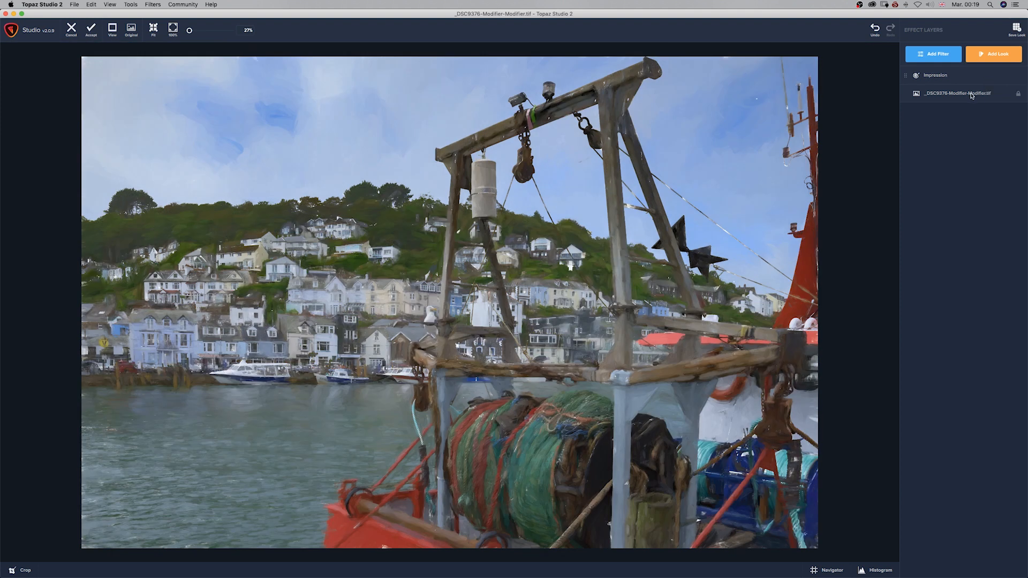
Try several stroke brushes in the Impression filter and choose the rounded fingerprint-like brush
{"action": "left_click", "coordinate": [932, 78]}
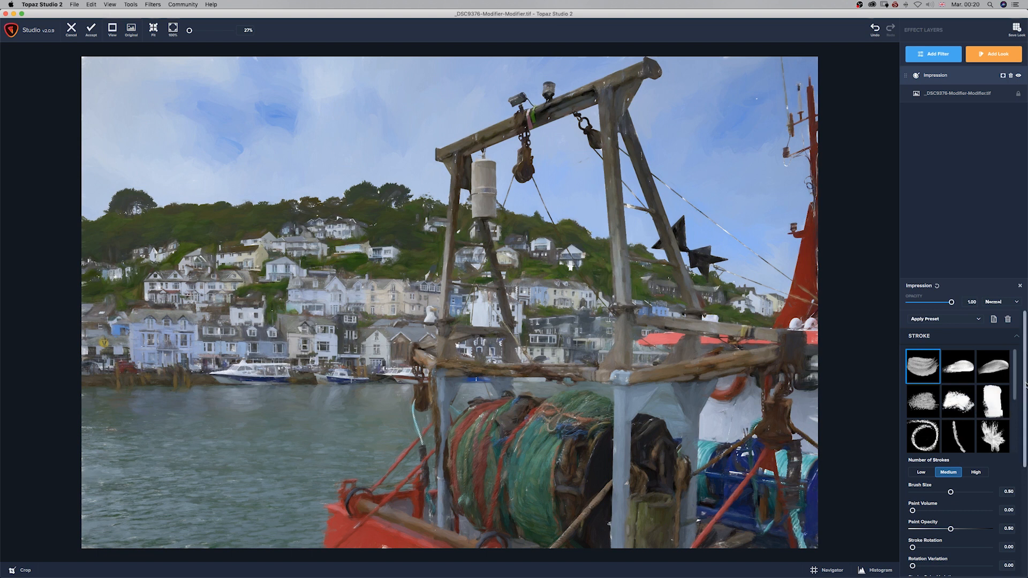
{"action": "scroll", "coordinate": [1017, 399], "scroll_direction": "down", "scroll_amount": 3}
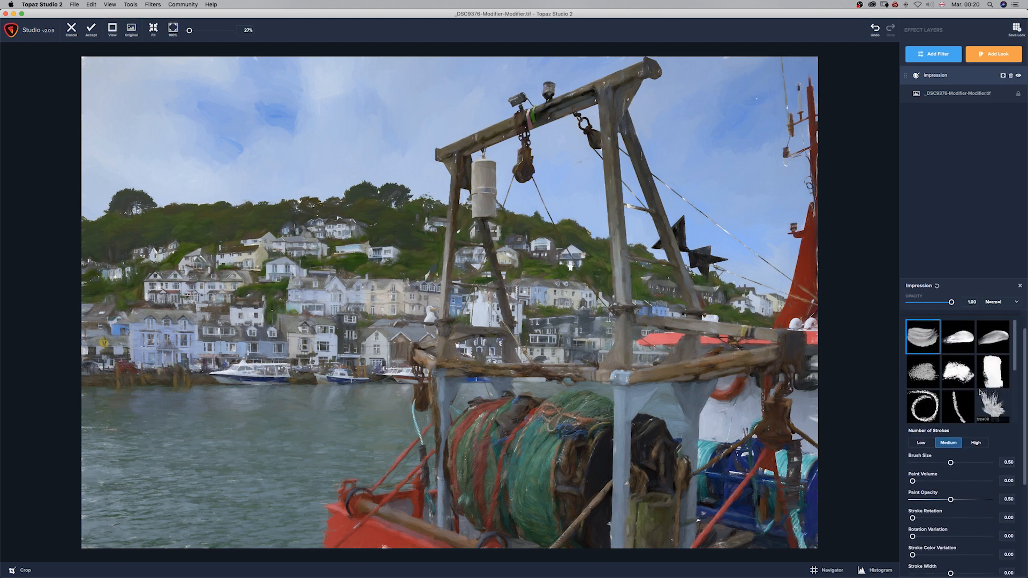
{"action": "left_click", "coordinate": [992, 369]}
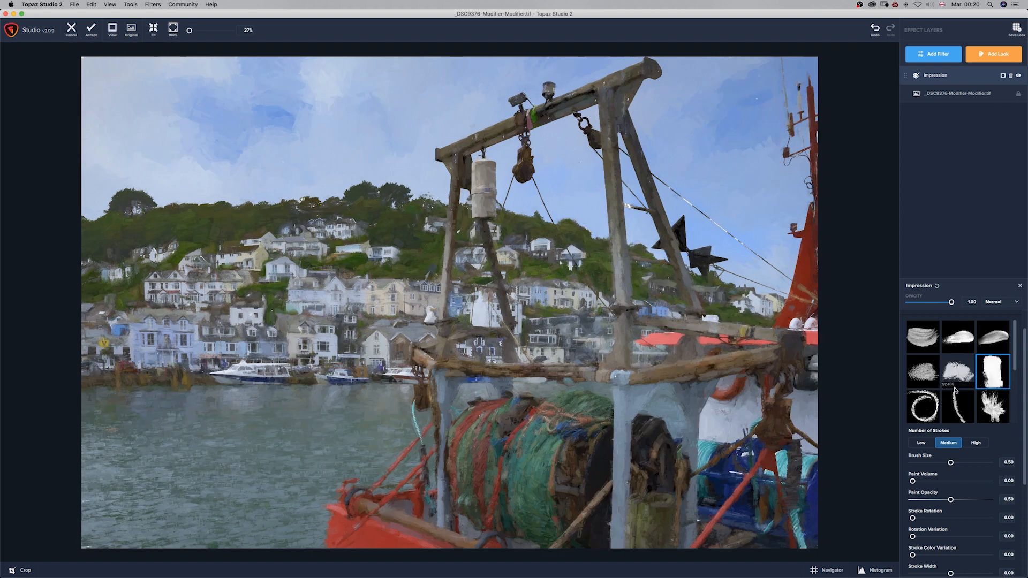
{"action": "left_click", "coordinate": [985, 407]}
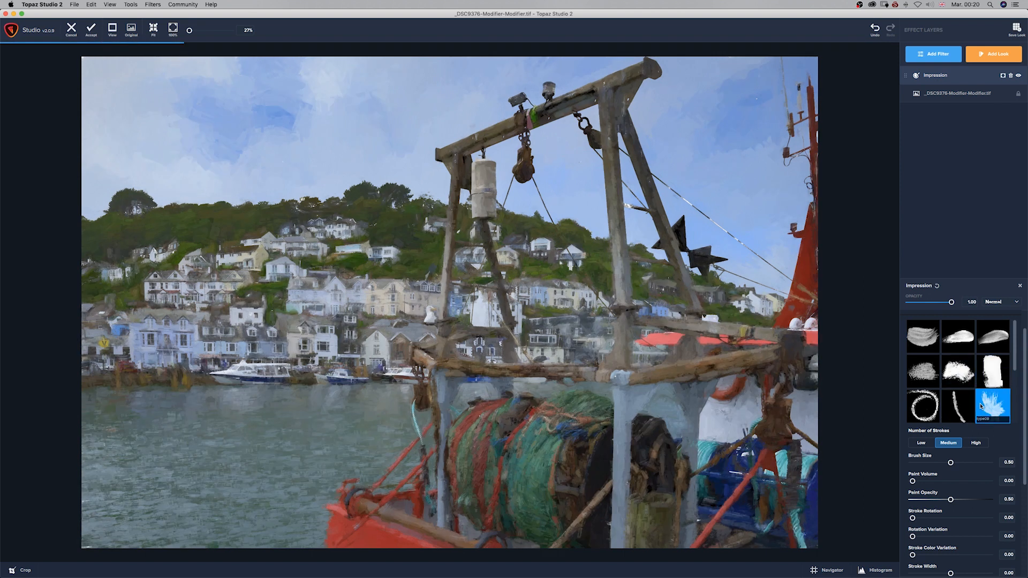
{"action": "scroll", "coordinate": [994, 386], "scroll_direction": "down", "scroll_amount": 2}
{"action": "left_click", "coordinate": [993, 345]}
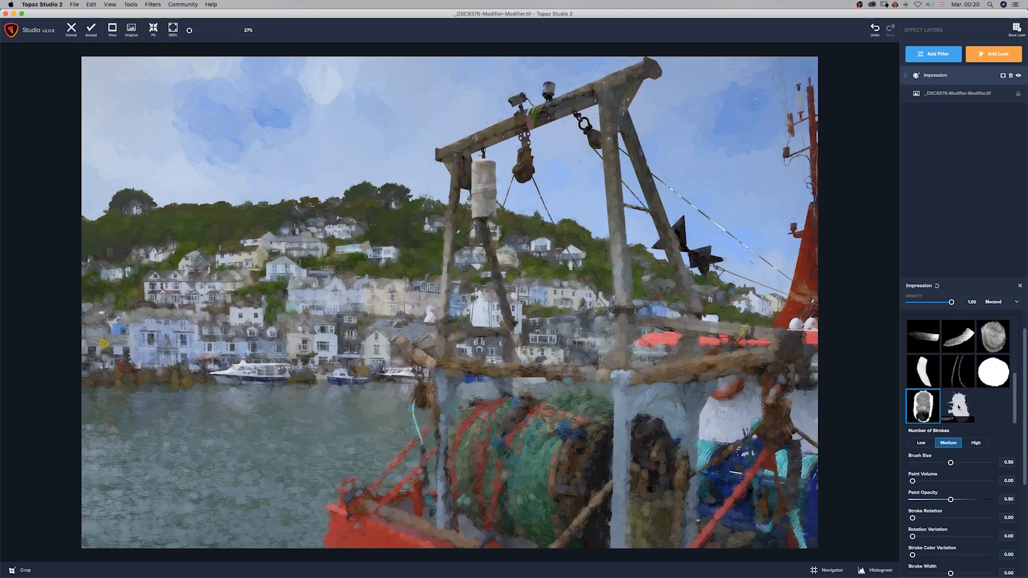
Set the Impression brush size to 0.67, paint volume to 0.39, paint opacity to 0.63 and stroke rotation to 0.20
{"action": "left_click", "coordinate": [951, 463]}
{"action": "mouse_move", "coordinate": [951, 463]}
{"action": "left_mouse_down"}
{"action": "mouse_move", "coordinate": [963, 462]}
{"action": "mouse_move", "coordinate": [912, 501]}
{"action": "mouse_move", "coordinate": [978, 518]}
{"action": "mouse_move", "coordinate": [960, 518]}
{"action": "left_mouse_up"}
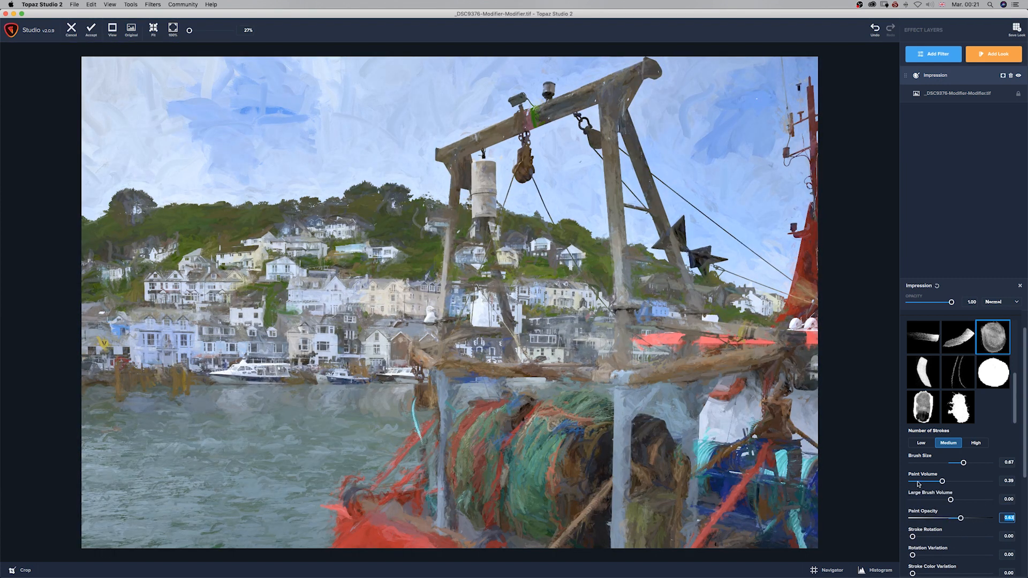
{"action": "left_click_drag", "start_coordinate": [912, 537], "coordinate": [929, 538]}
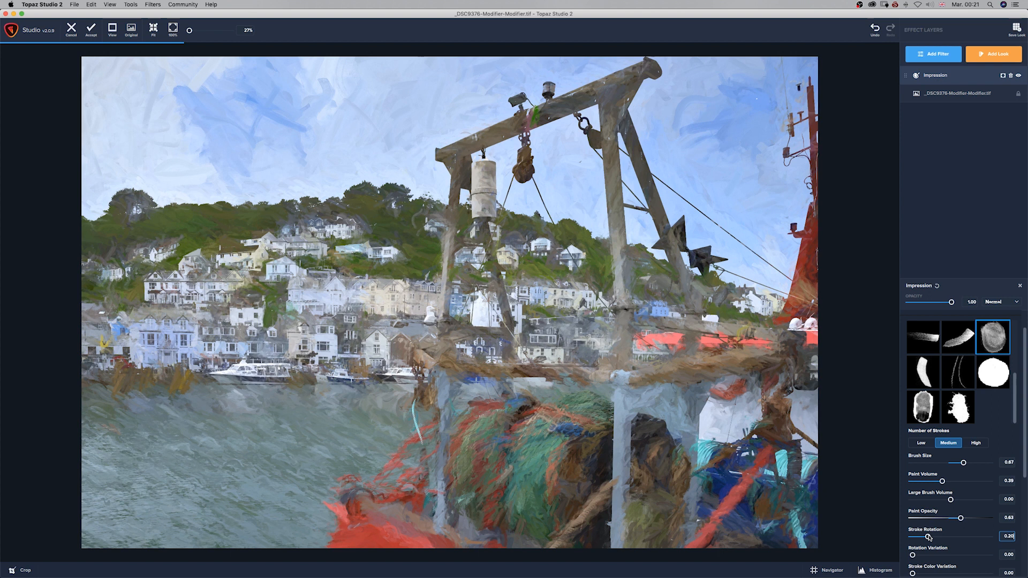
{"action": "left_click", "coordinate": [928, 537]}
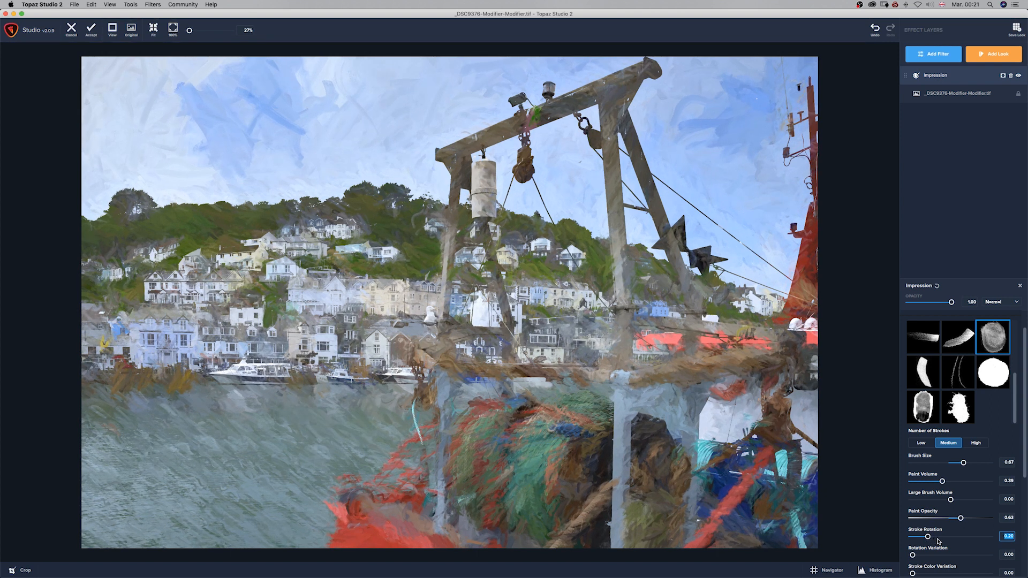
Set the rotation variation to 0.19, stroke width to 0.29, stroke length to 0.25 and smudge to 0.25, keeping coverage at 1.00
{"action": "left_click_drag", "start_coordinate": [1024, 456], "coordinate": [1024, 518]}
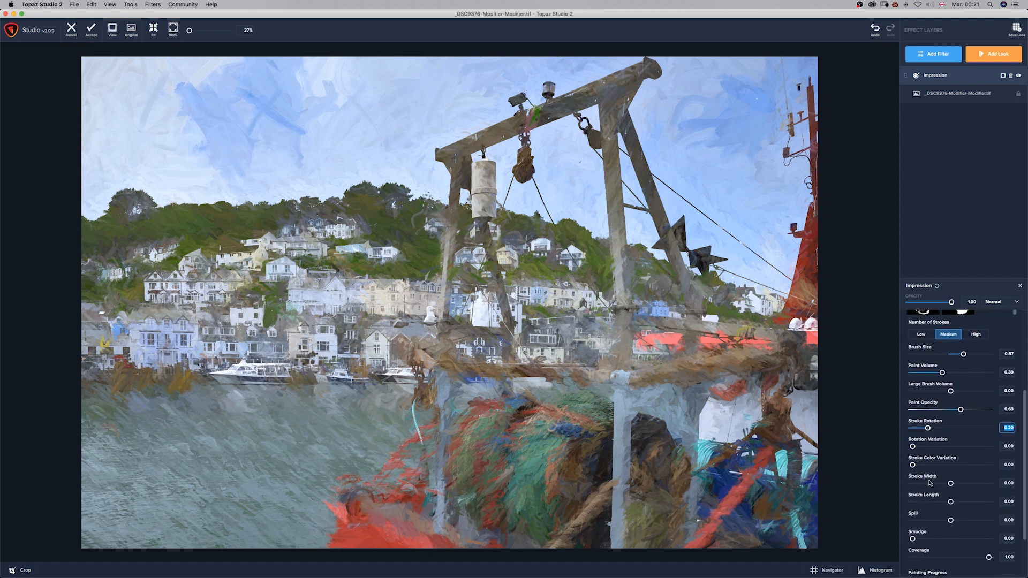
{"action": "left_click_drag", "start_coordinate": [912, 447], "coordinate": [928, 448]}
{"action": "mouse_move", "coordinate": [951, 484]}
{"action": "left_mouse_down"}
{"action": "mouse_move", "coordinate": [961, 484]}
{"action": "mouse_move", "coordinate": [960, 502]}
{"action": "mouse_move", "coordinate": [920, 476]}
{"action": "mouse_move", "coordinate": [932, 475]}
{"action": "left_mouse_up"}
{"action": "scroll", "coordinate": [925, 483], "scroll_direction": "down", "scroll_amount": 3}
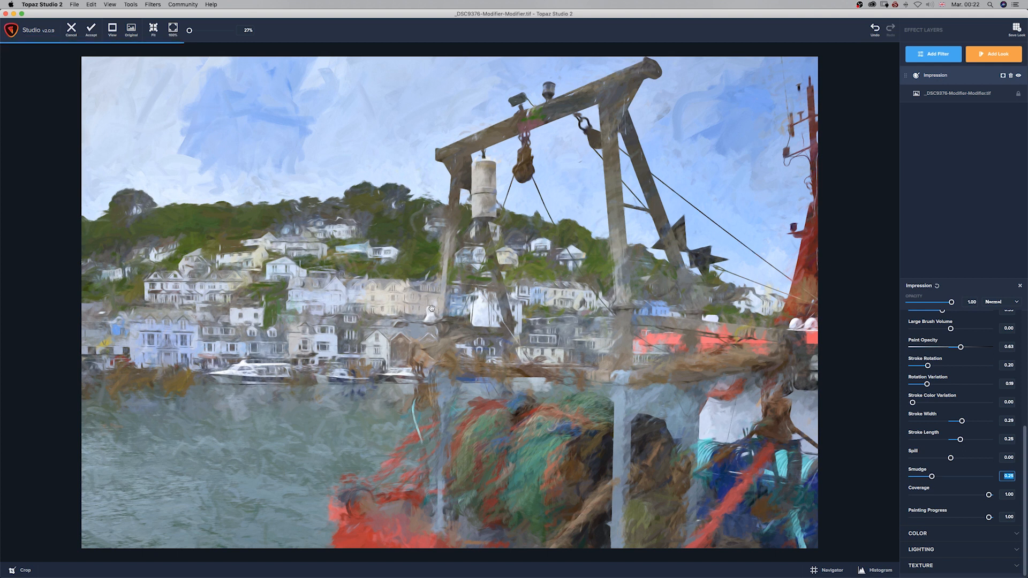
{"action": "mouse_move", "coordinate": [989, 496]}
{"action": "left_mouse_down"}
{"action": "mouse_move", "coordinate": [908, 492]}
{"action": "mouse_move", "coordinate": [990, 494]}
{"action": "left_mouse_up"}
{"action": "left_click", "coordinate": [1016, 535]}
{"action": "mouse_move", "coordinate": [1026, 557]}
{"action": "left_mouse_down"}
{"action": "mouse_move", "coordinate": [1027, 534]}
{"action": "mouse_move", "coordinate": [1026, 557]}
{"action": "left_mouse_up"}
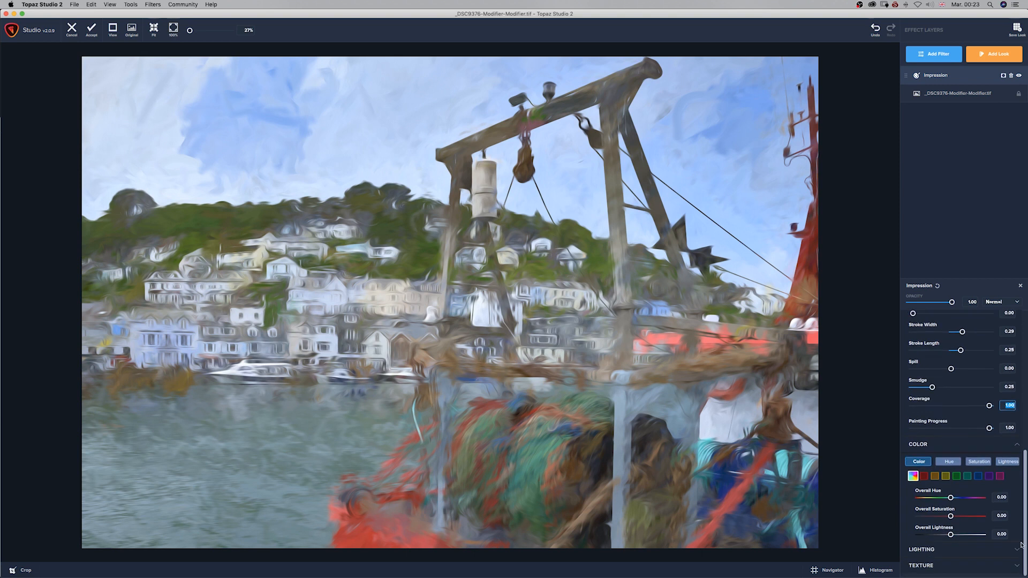
{"action": "left_click", "coordinate": [1016, 443]}
Lower the Impression filter's opacity to 0.75 and return the painted photo to Lightroom Classic
{"action": "scroll", "coordinate": [1022, 479], "scroll_direction": "up", "scroll_amount": 10}
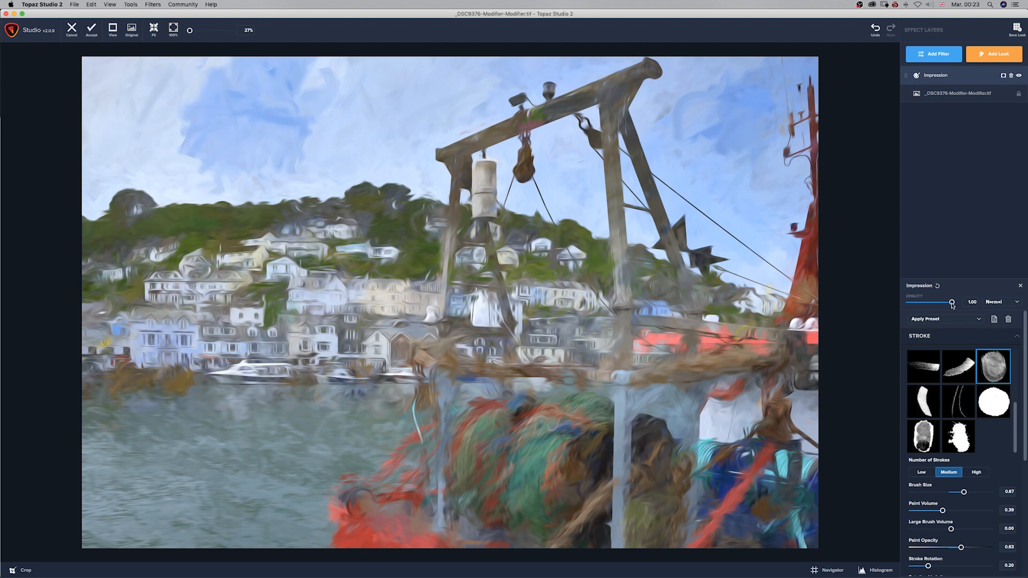
{"action": "left_click_drag", "start_coordinate": [953, 304], "coordinate": [936, 307]}
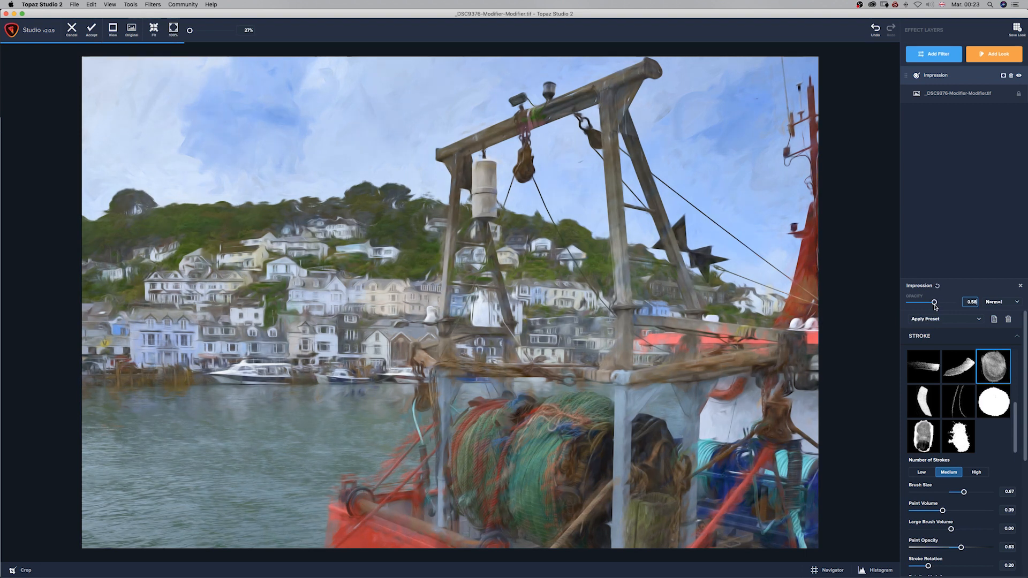
{"action": "left_click_drag", "start_coordinate": [935, 303], "coordinate": [941, 305]}
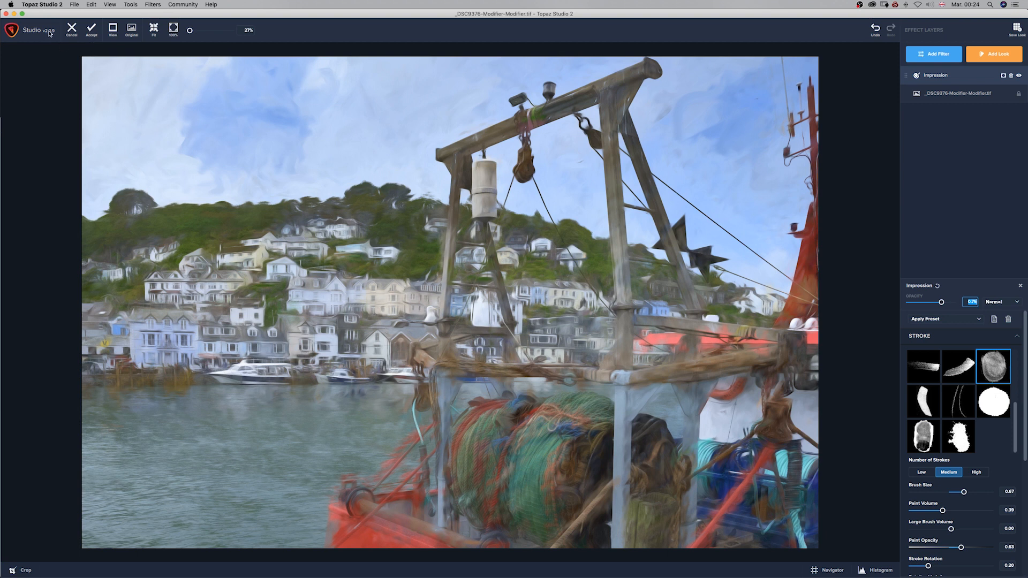
{"action": "left_click", "coordinate": [91, 31]}
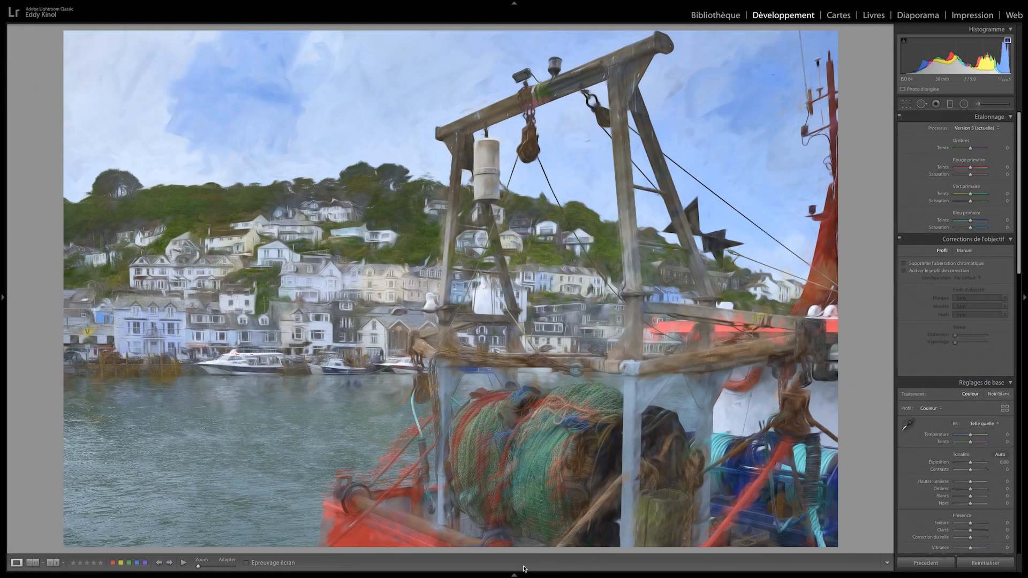
Go to the Lightroom-developed version of the photo, view it full screen and compare it with its unedited state
{"action": "mouse_move", "coordinate": [523, 574]}
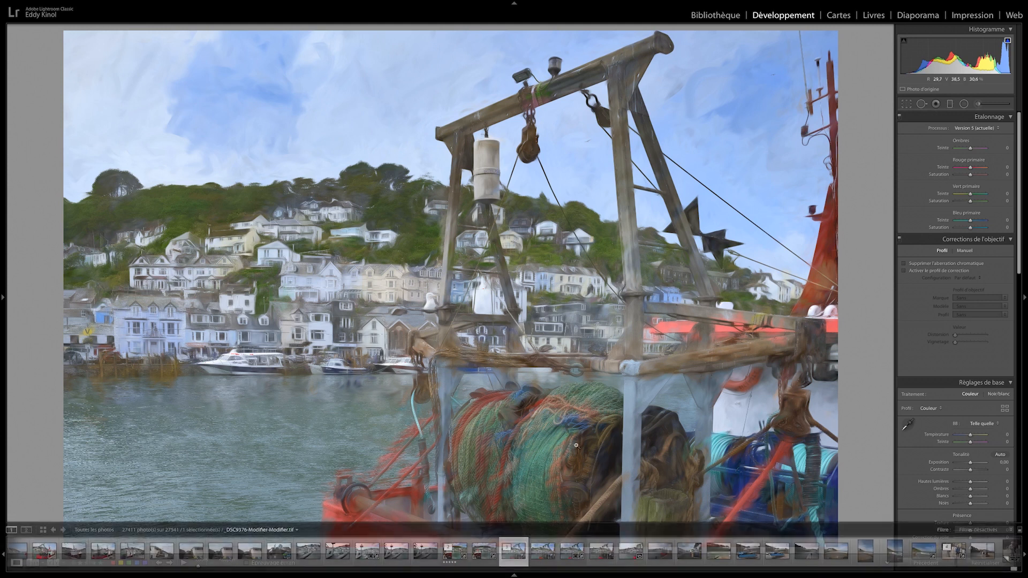
{"action": "key", "text": "Left"}
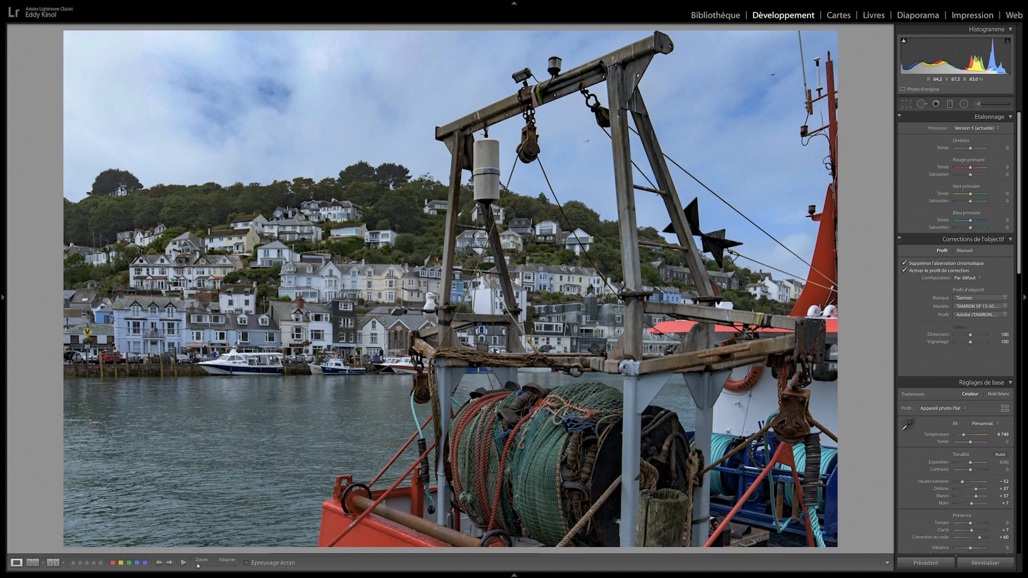
{"action": "key", "text": "f"}
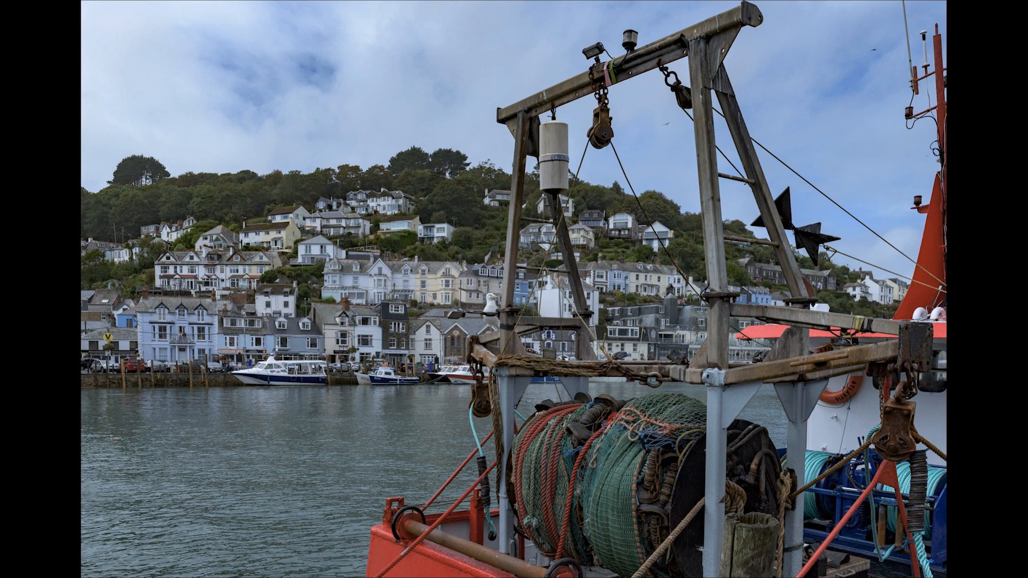
{"action": "key", "text": "f"}
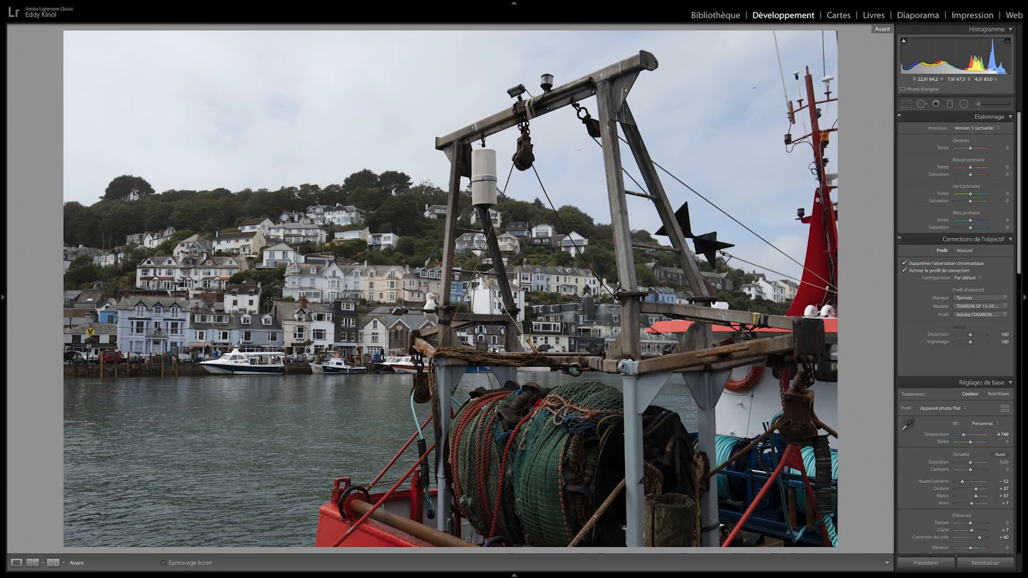
{"action": "key", "text": "backslash"}
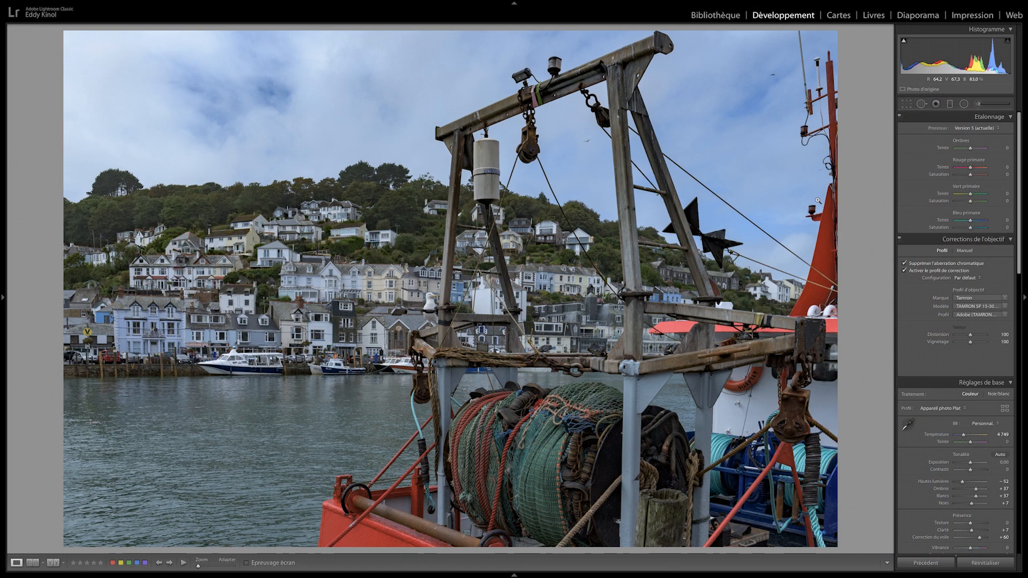